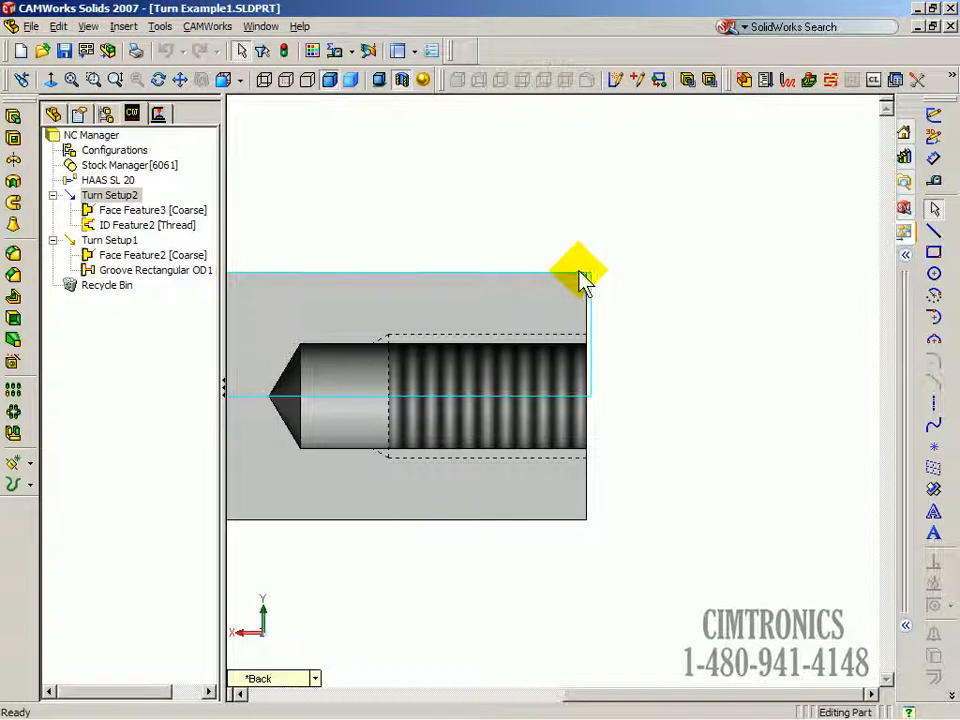
# - Examine the Face Rough4 operation's toolpath around the square outer corner at the tapped end of the part
pyautogui.click(158, 114)
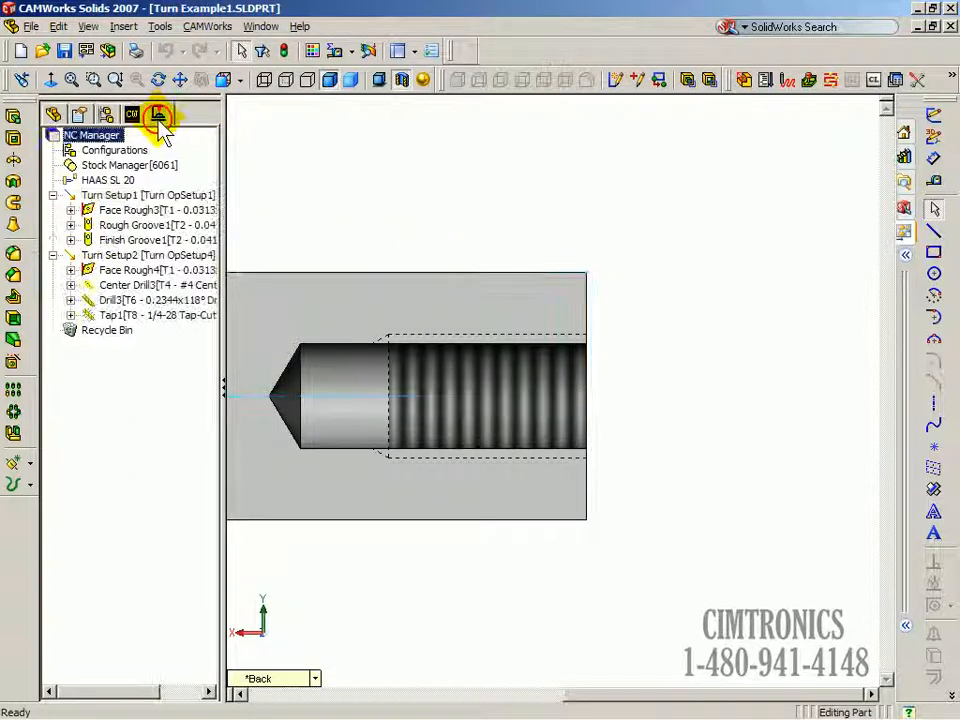
pyautogui.click(131, 271)
pyautogui.scroll(-5, 650, 305)
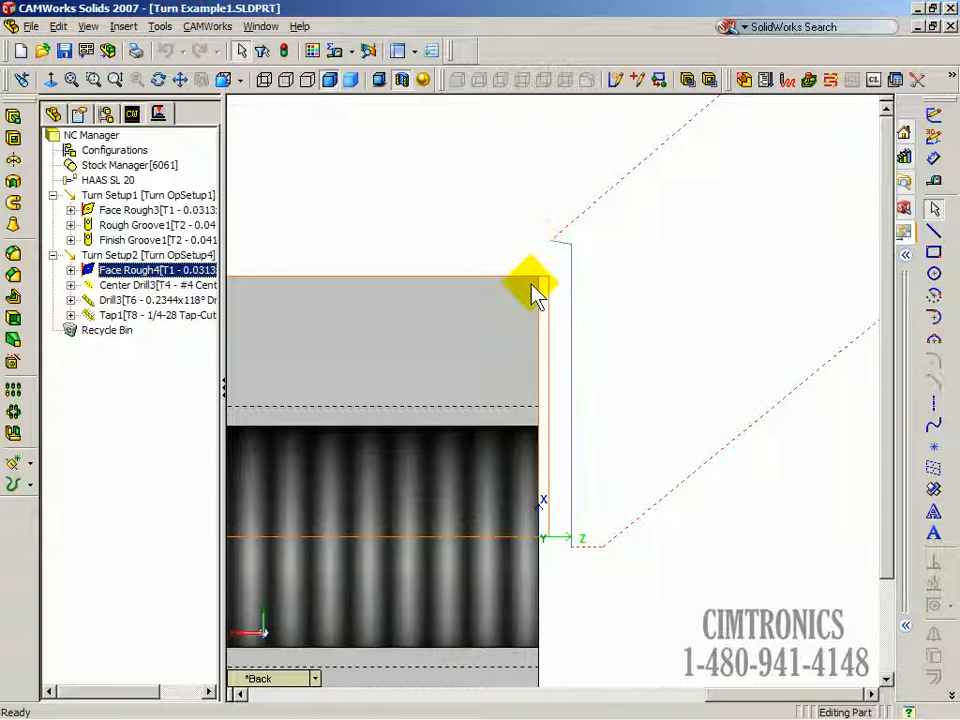
pyautogui.scroll(3, 497, 589)
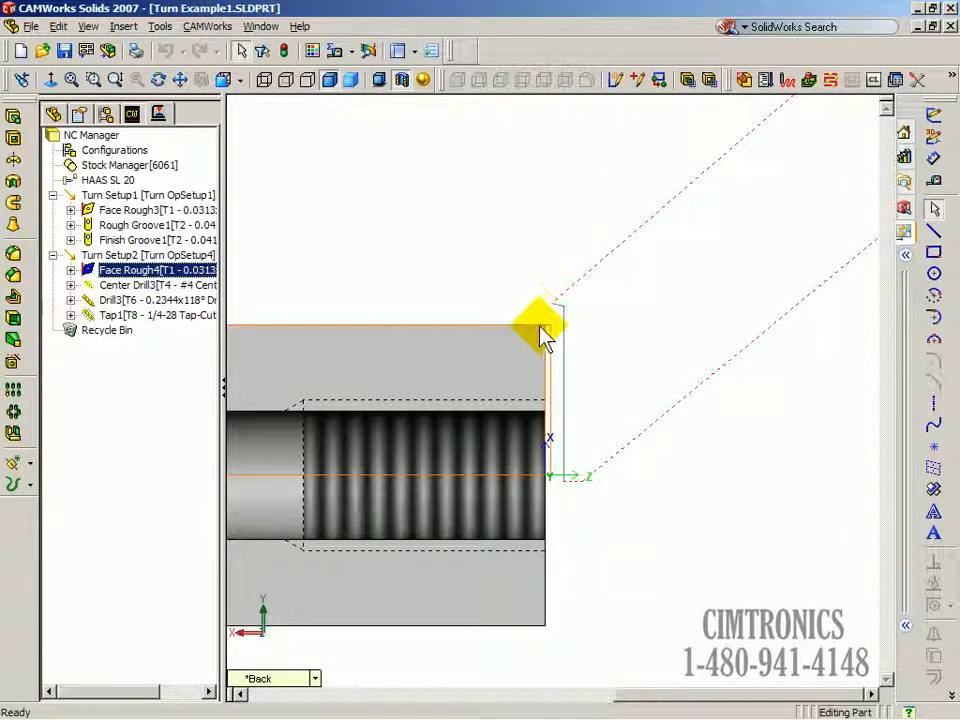
# - Edit the Revolve1 sketch, add a 0.01 in sketch fillet to the outer corner at the tapped end, and exit the sketch
pyautogui.click(53, 113)
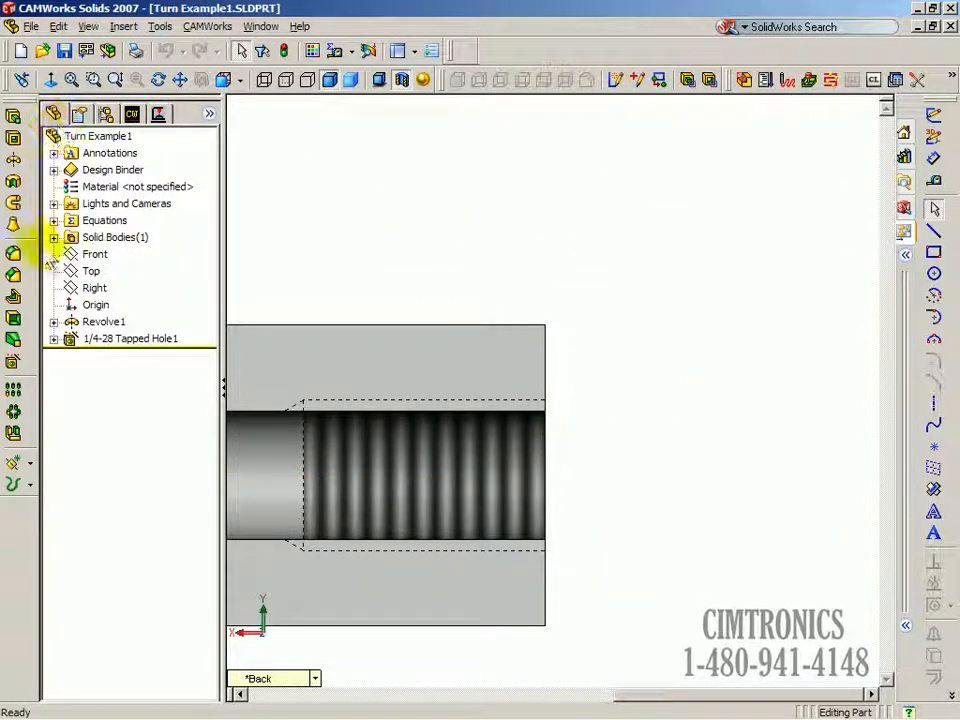
pyautogui.rightClick(87, 321)
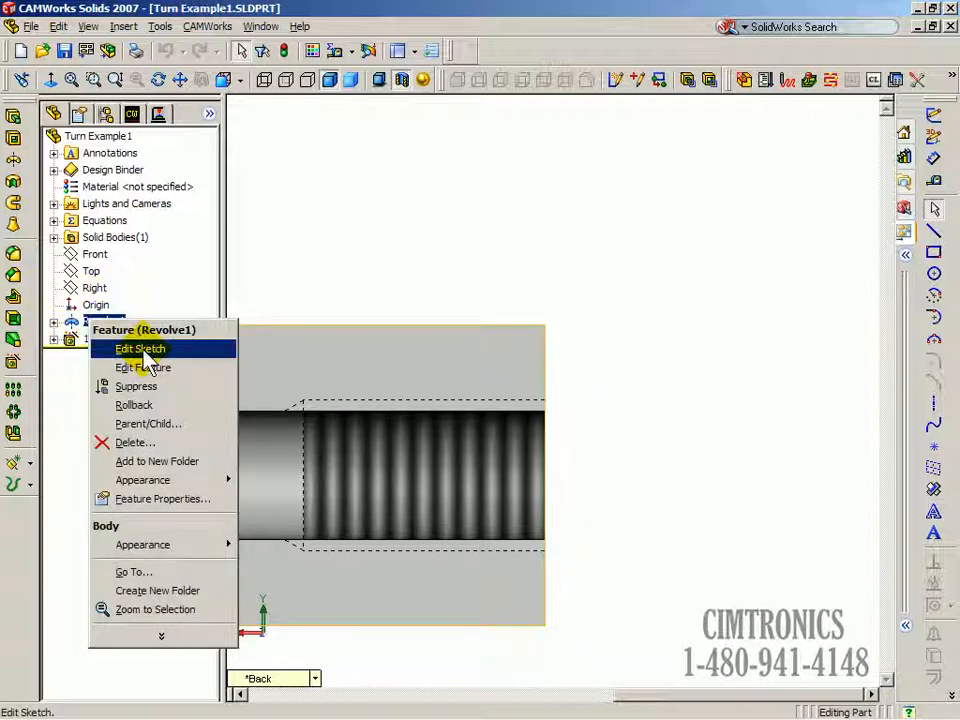
pyautogui.click(134, 348)
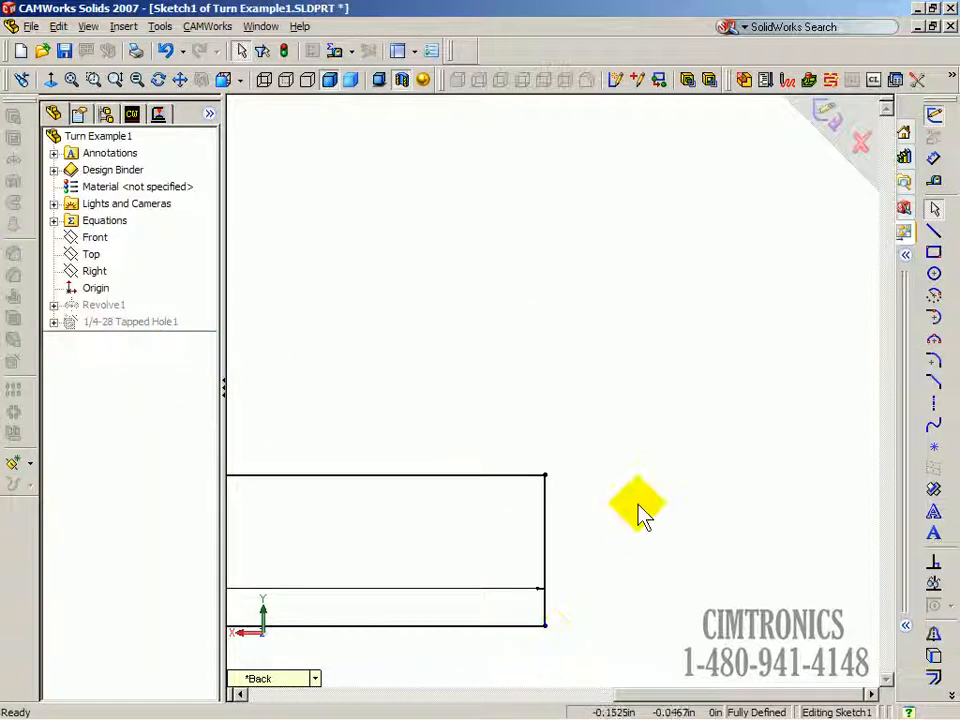
pyautogui.click(935, 362)
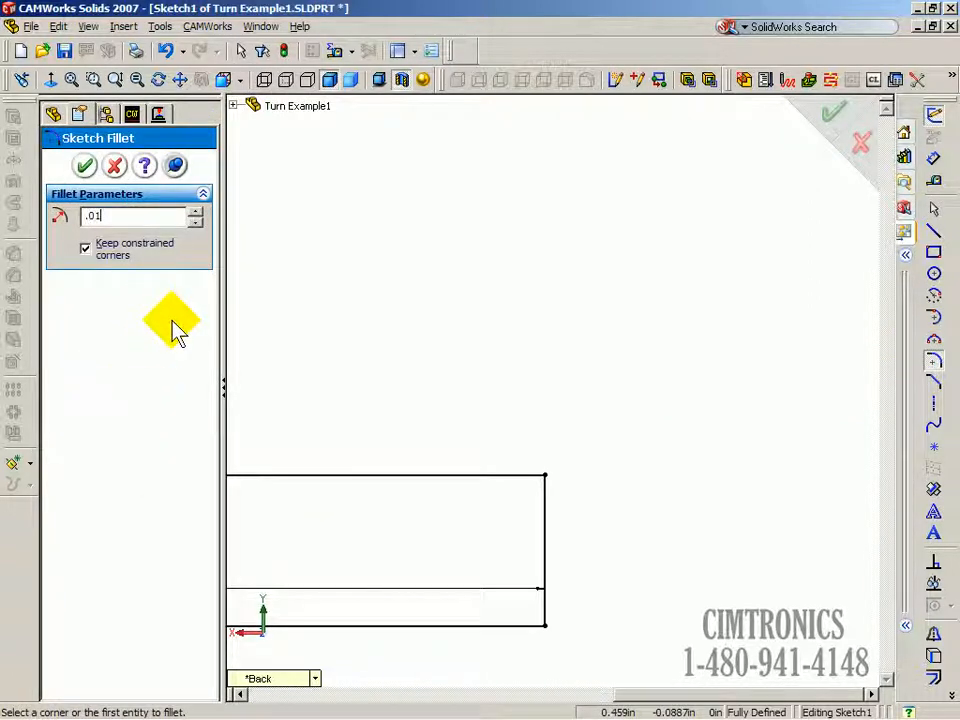
pyautogui.click(546, 629)
pyautogui.scroll(-3, 561, 620)
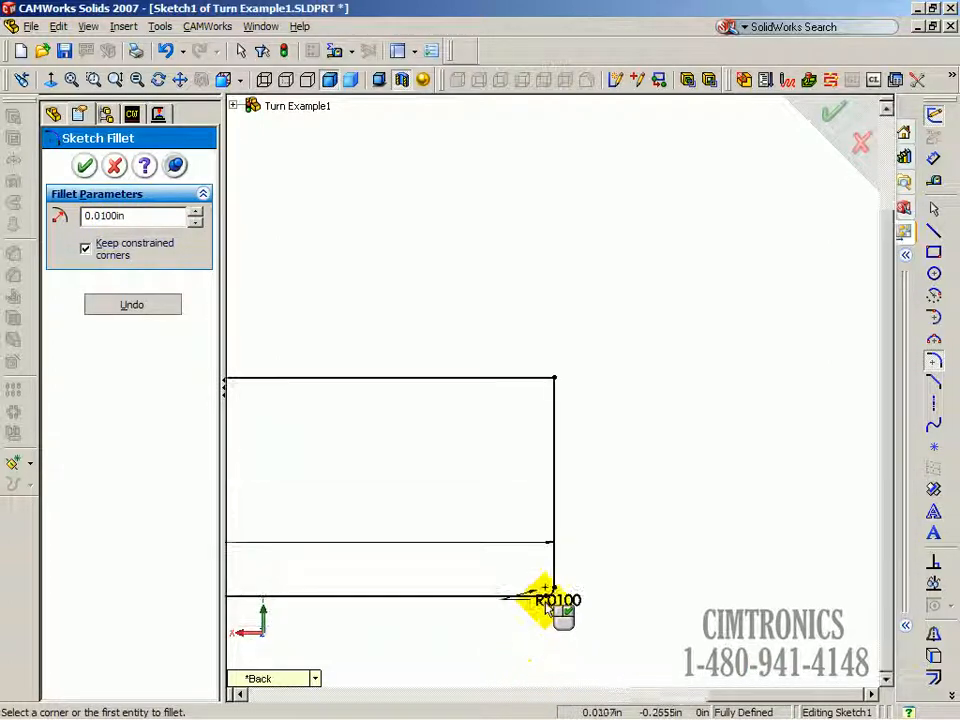
pyautogui.scroll(-1, 565, 555)
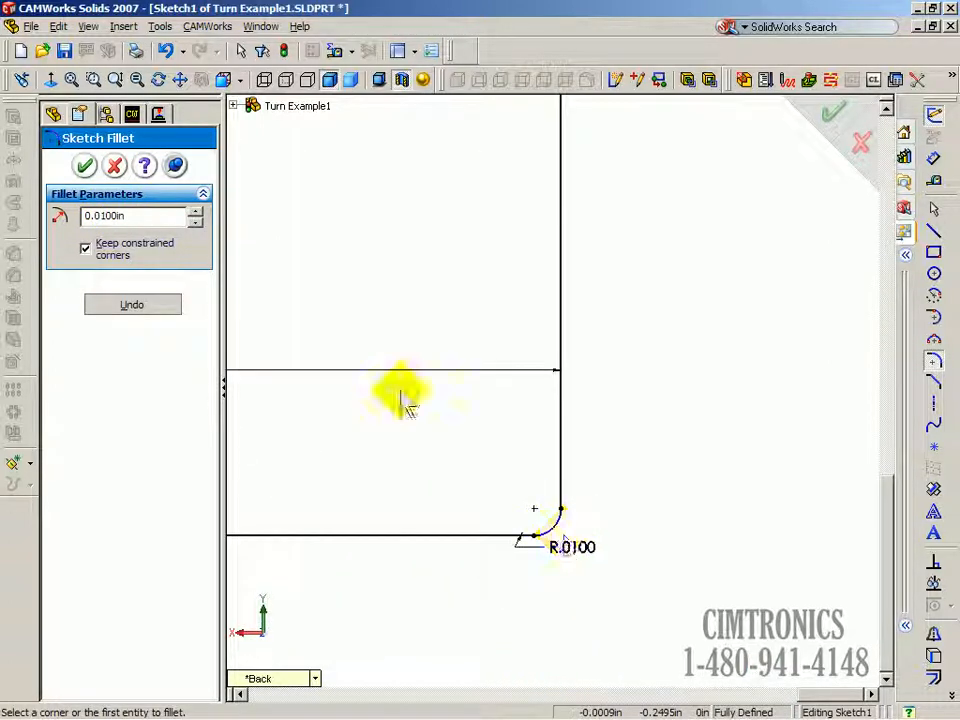
pyautogui.click(84, 165)
pyautogui.click(823, 117)
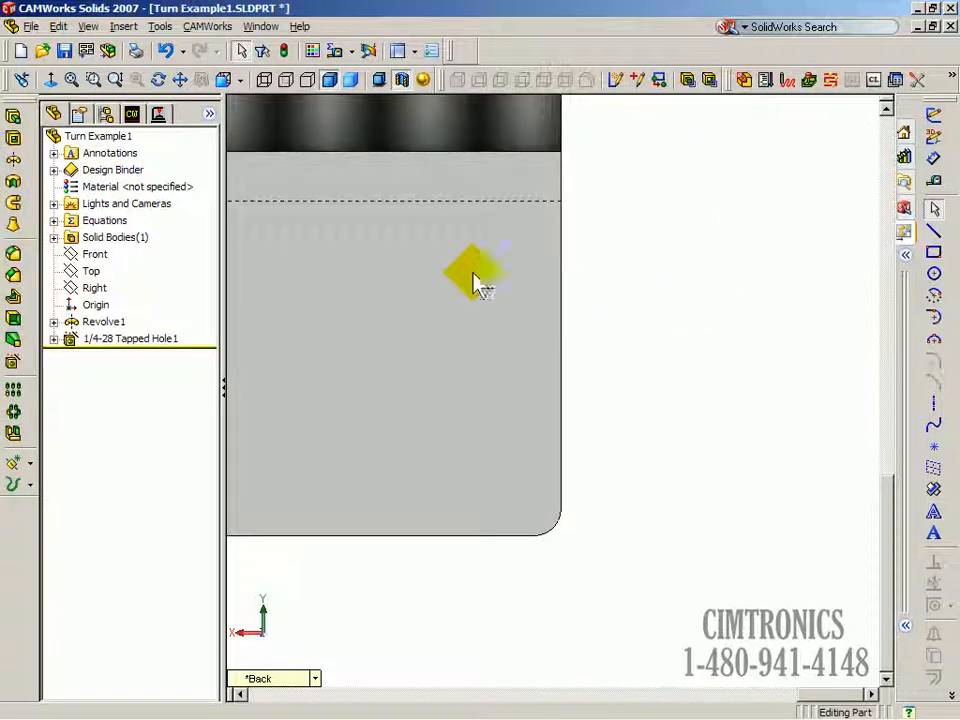
# - Skip the CAMWorks rebuild, suppress its warning until the next part rebuild, and bring up the operations to check Face Rough4
pyautogui.scroll(9, 480, 250)
pyautogui.scroll(-2, 506, 246)
pyautogui.scroll(-2, 605, 350)
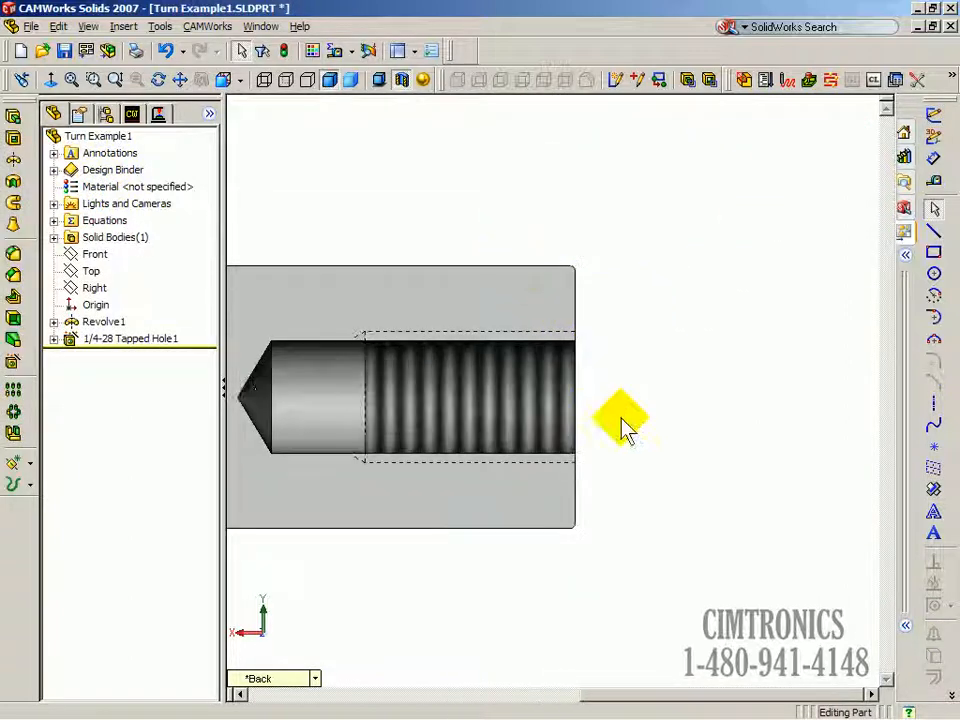
pyautogui.click(134, 118)
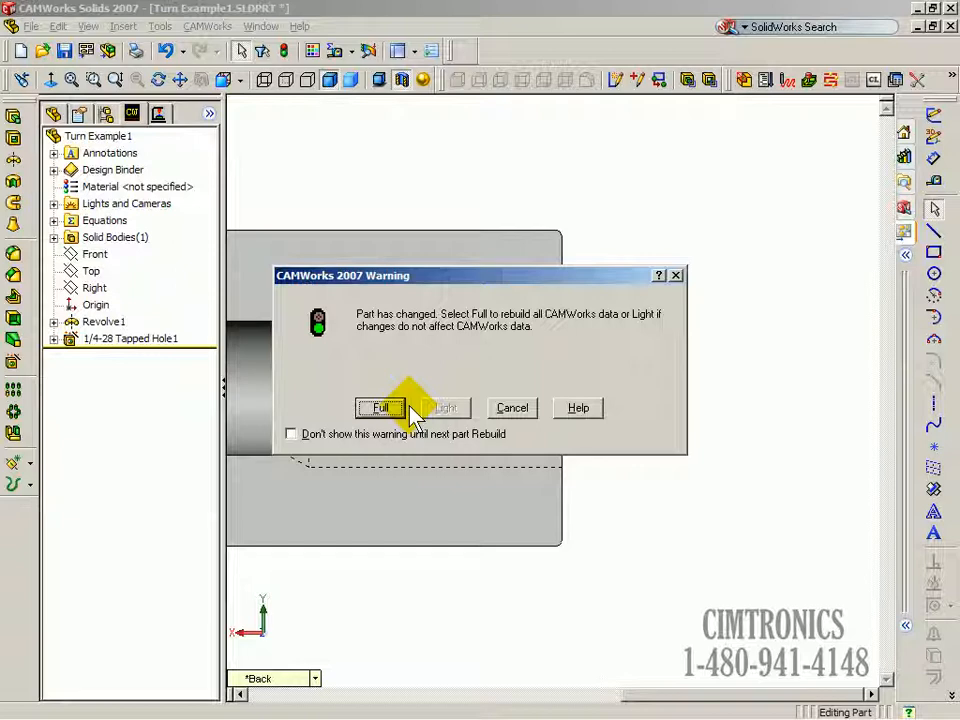
pyautogui.click(290, 434)
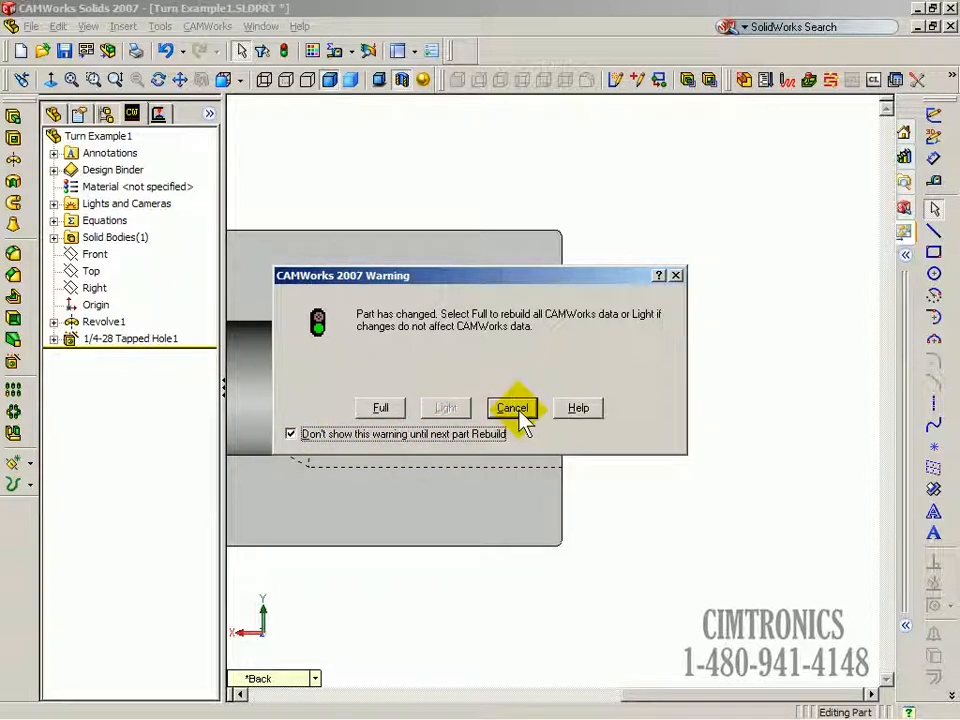
pyautogui.click(516, 408)
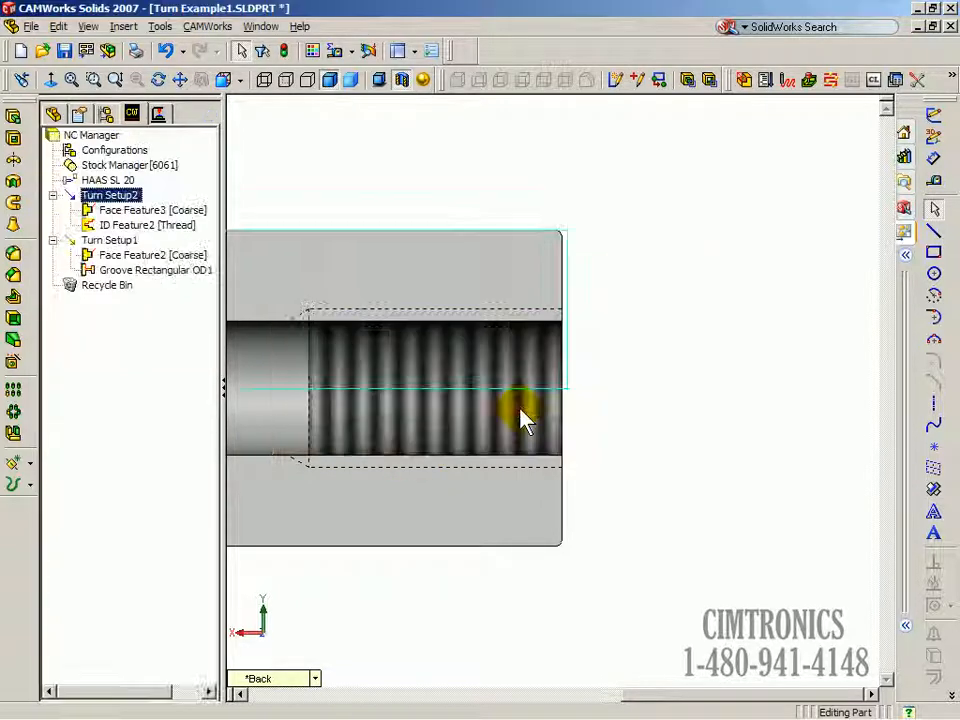
pyautogui.click(172, 117)
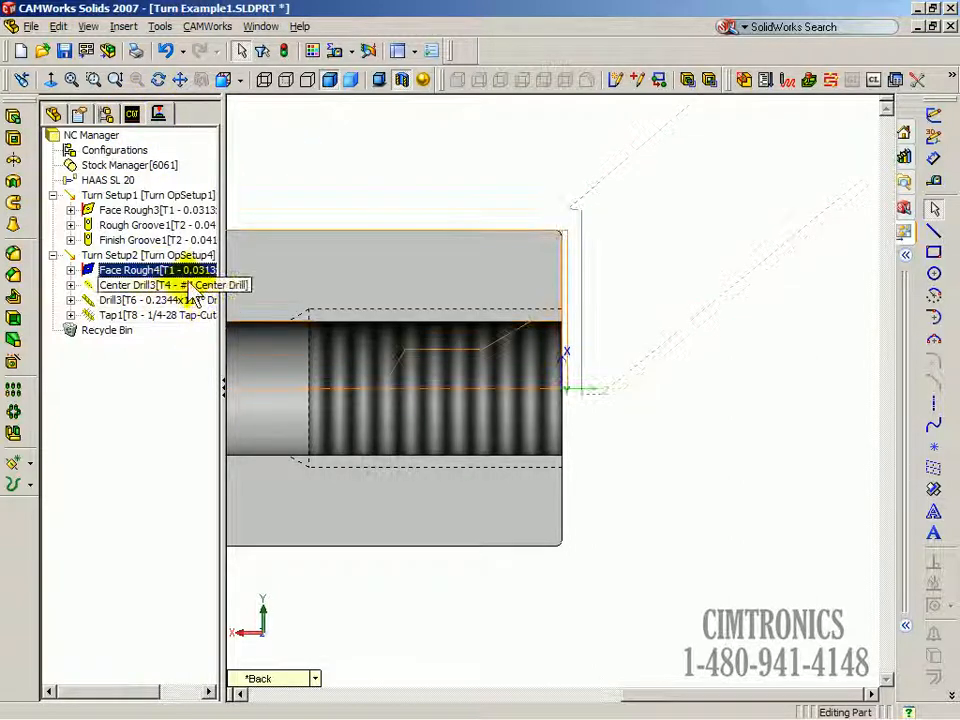
# - Edit the definition of Face Feature3 in Turn Setup2 to include the corner fillet arc in its selected entities
pyautogui.click(132, 115)
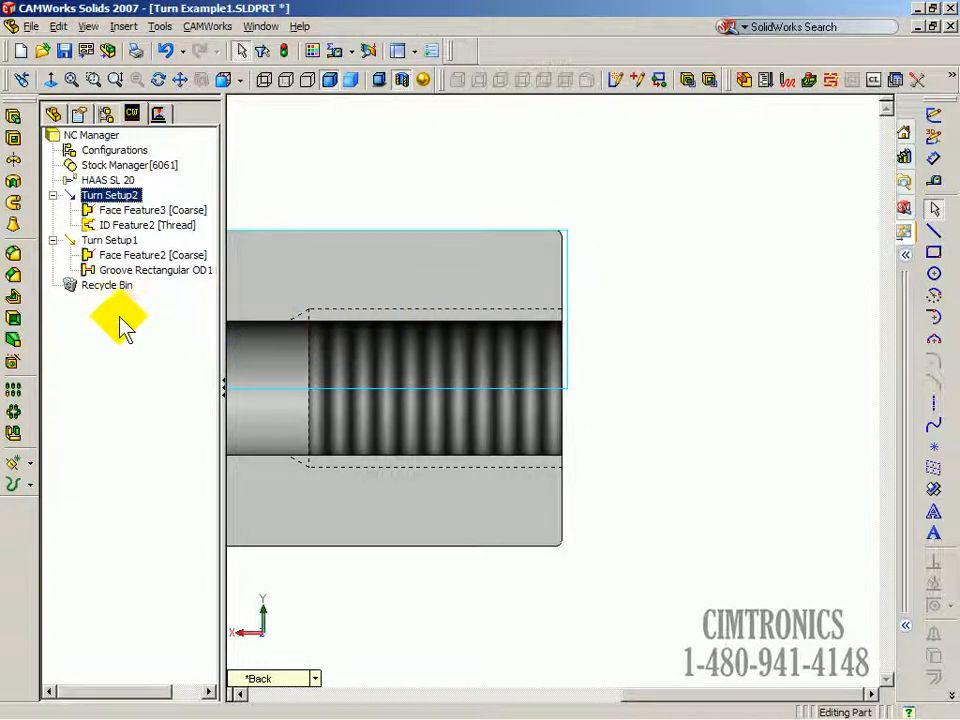
pyautogui.click(132, 212)
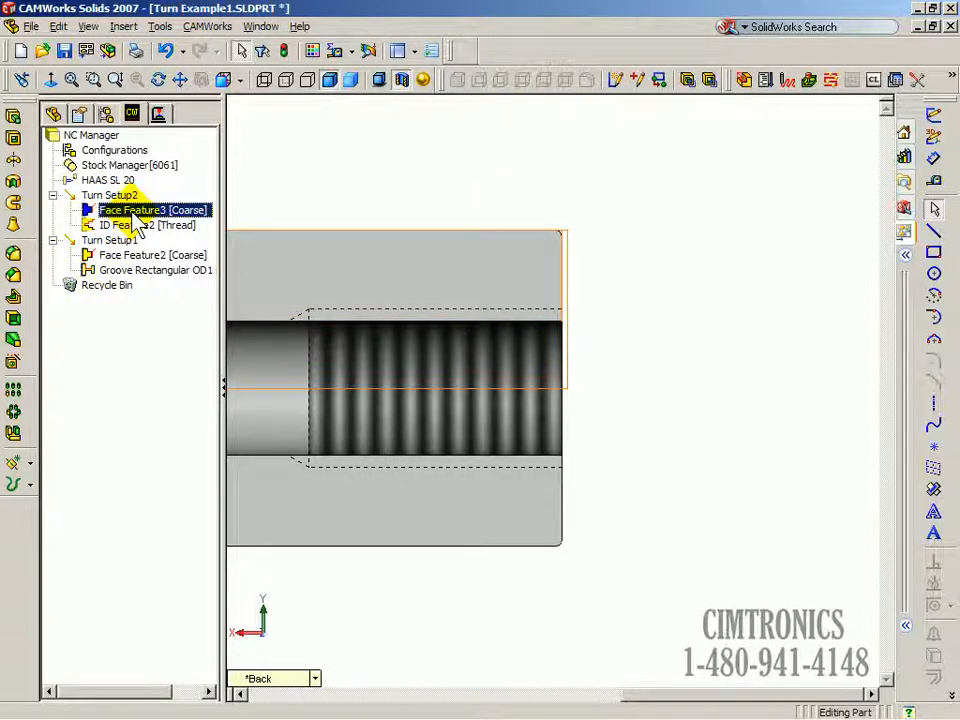
pyautogui.rightClick(133, 214)
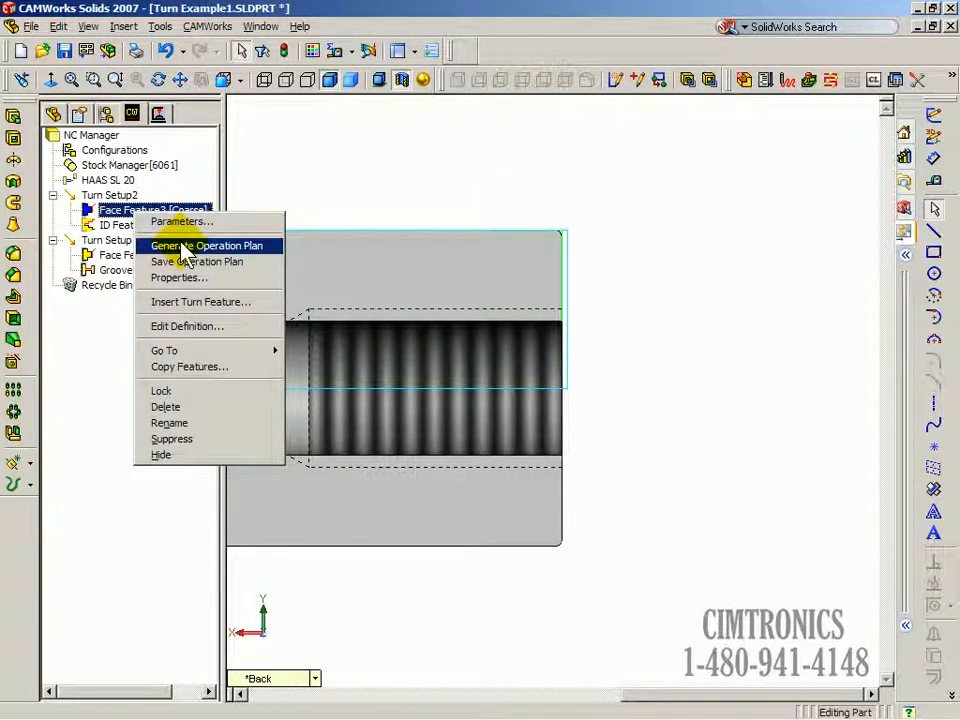
pyautogui.click(180, 326)
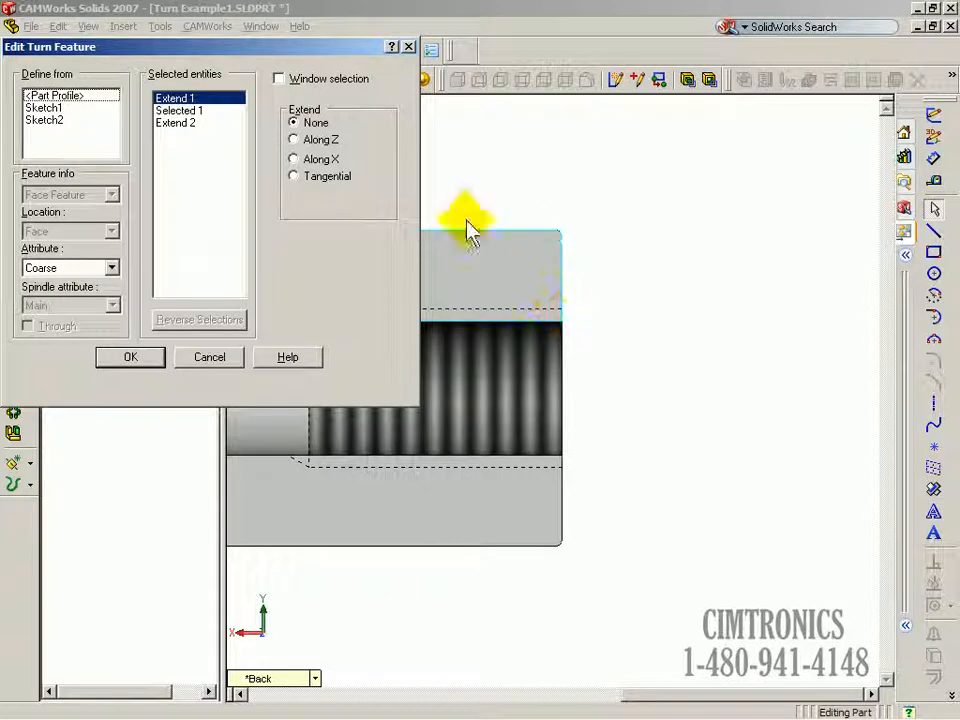
pyautogui.scroll(-5, 560, 250)
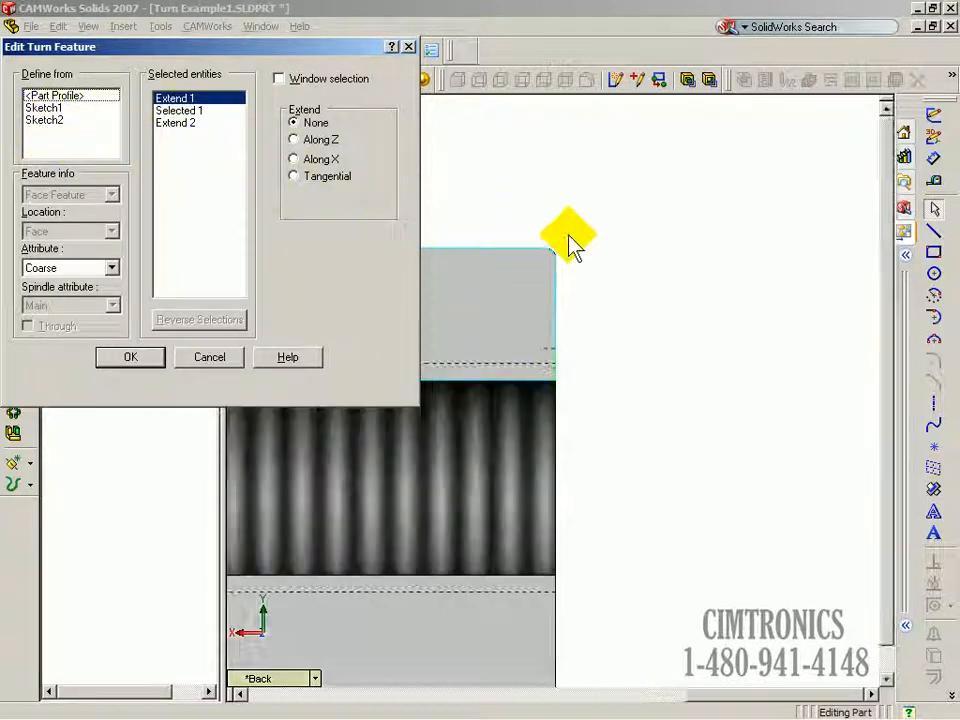
pyautogui.scroll(-3, 548, 264)
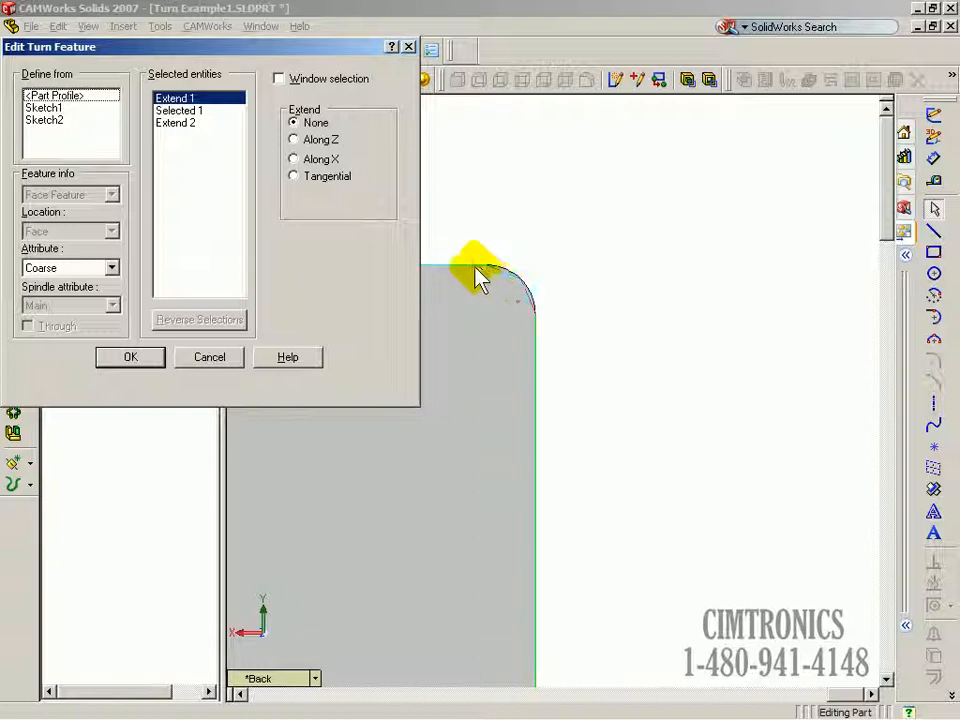
pyautogui.click(506, 276)
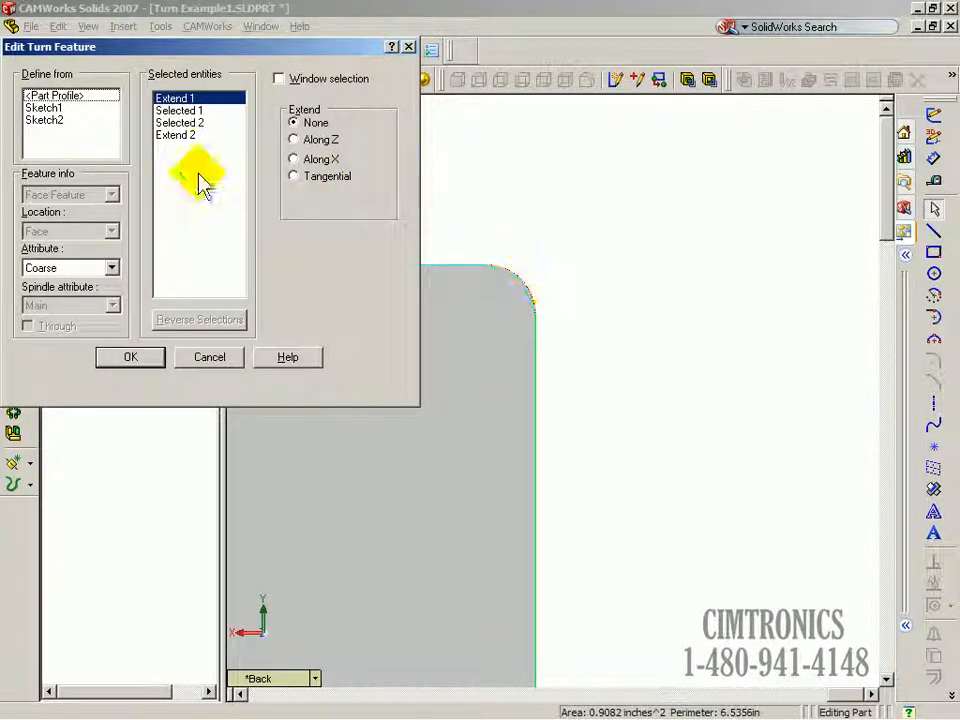
pyautogui.click(128, 360)
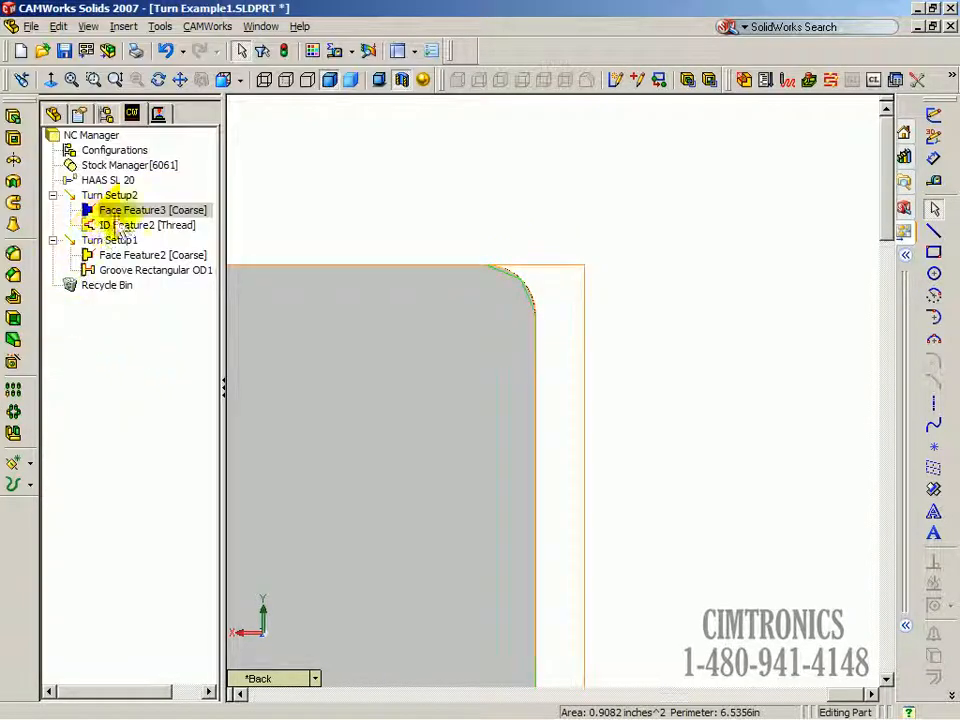
# - Generate the operation plan for Face Feature3 with the Update option, and inspect the Face Rough4 toolpath
pyautogui.rightClick(127, 212)
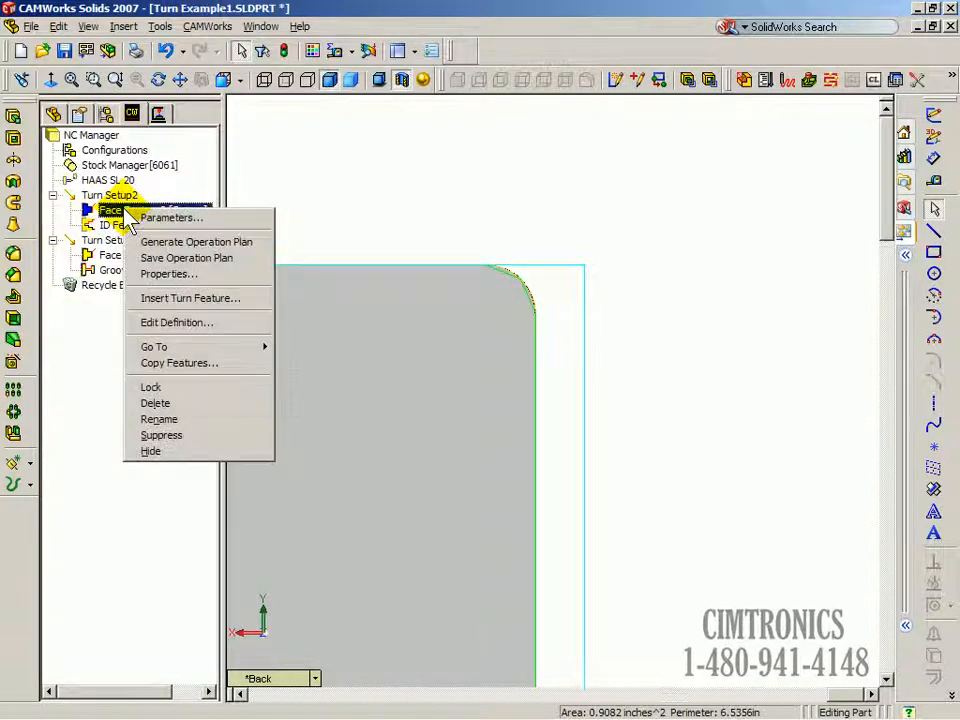
pyautogui.click(172, 244)
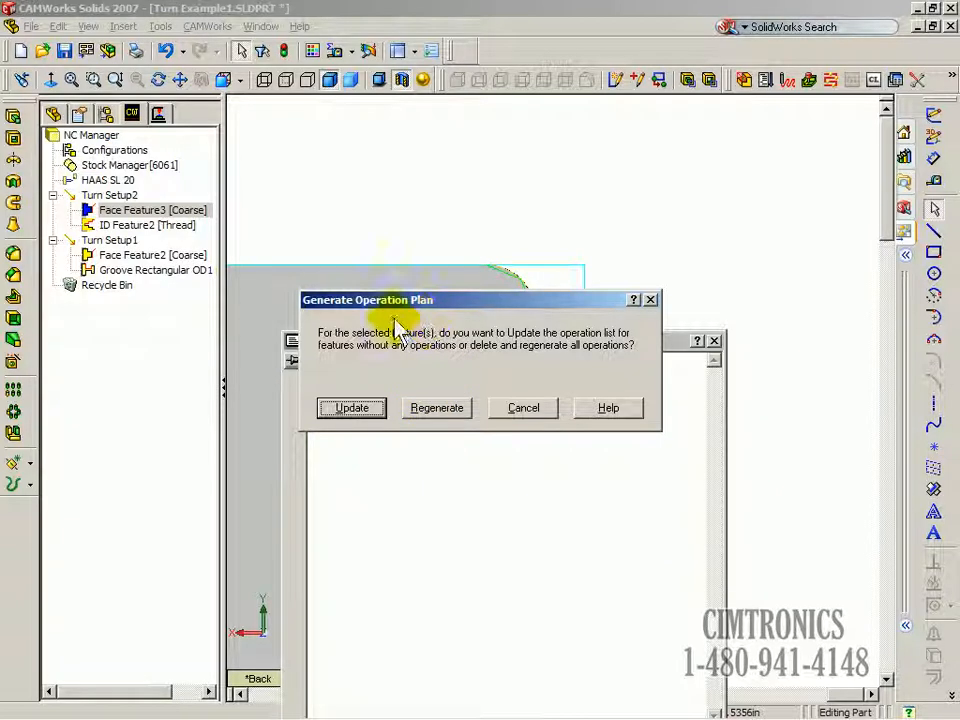
pyautogui.click(366, 412)
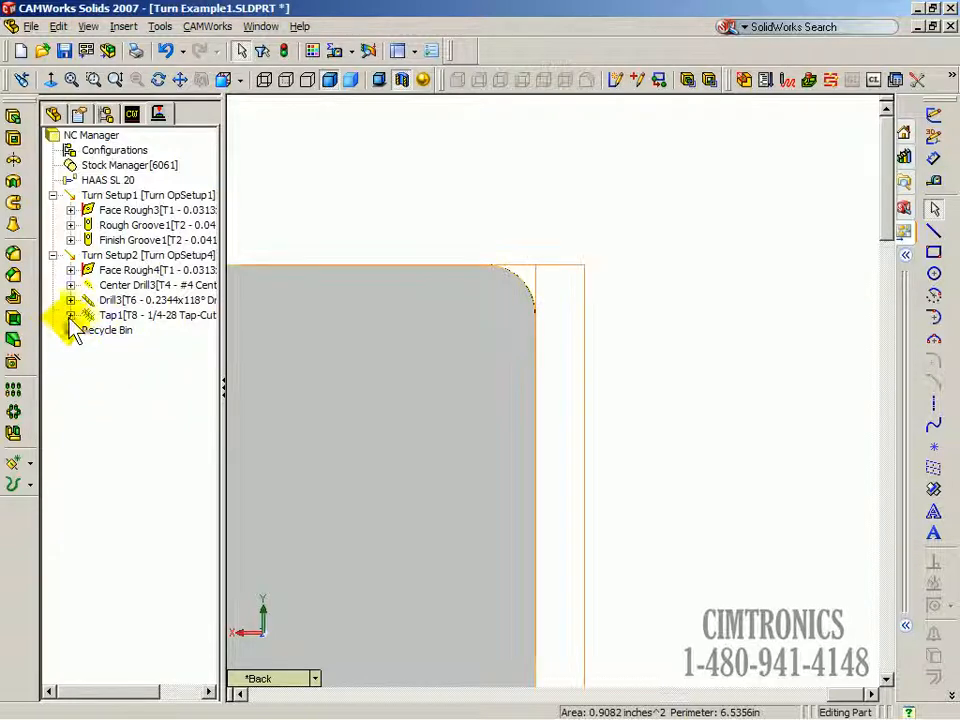
pyautogui.click(140, 275)
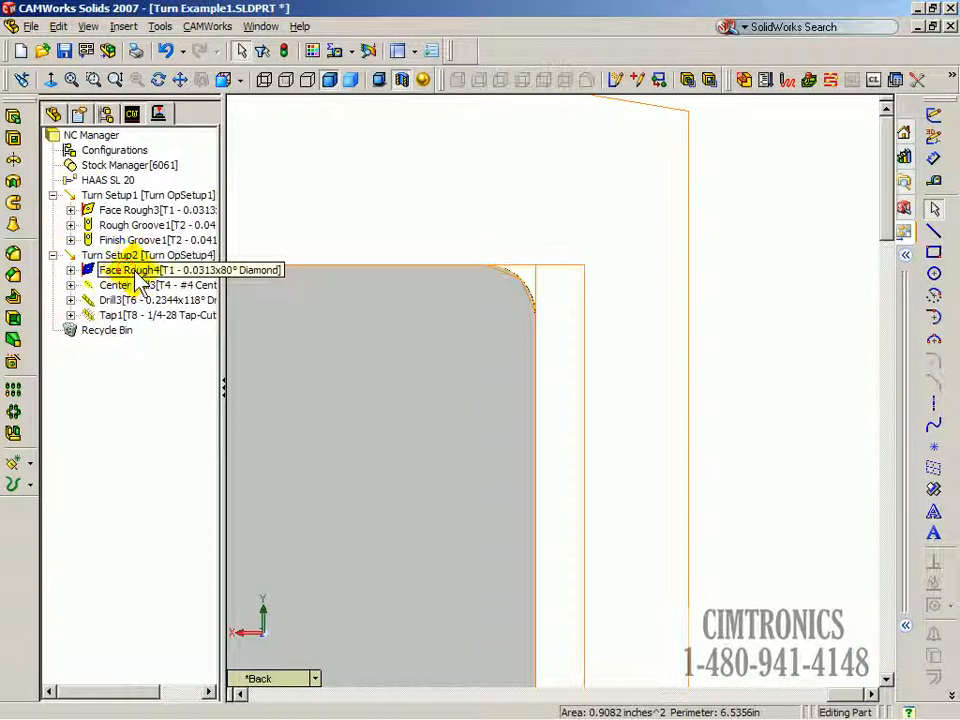
pyautogui.scroll(5, 470, 404)
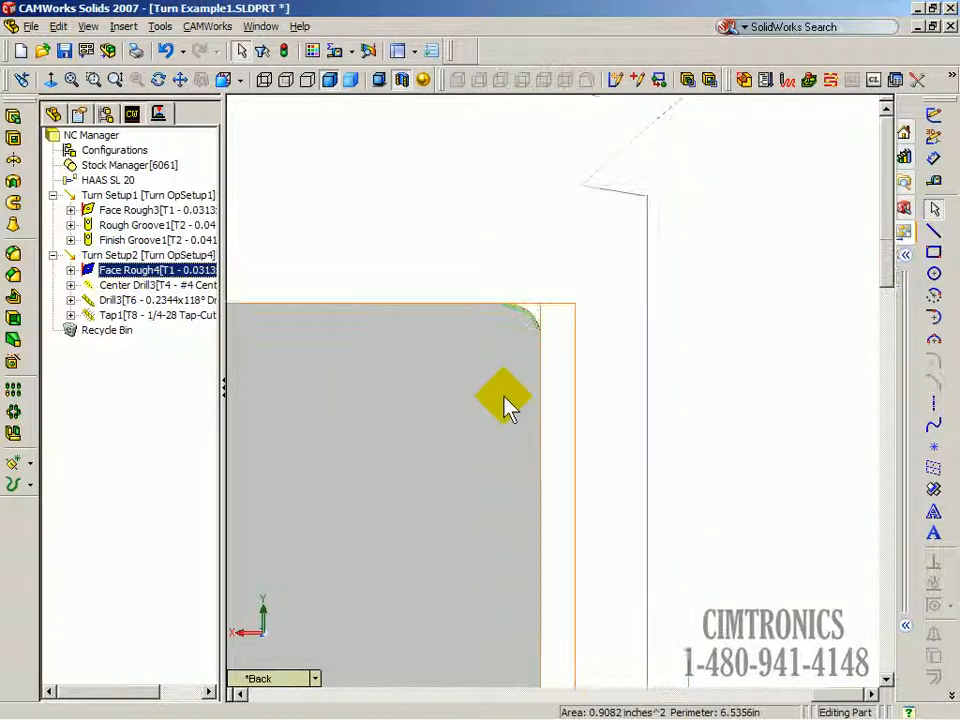
pyautogui.scroll(5, 610, 575)
pyautogui.scroll(-1, 612, 560)
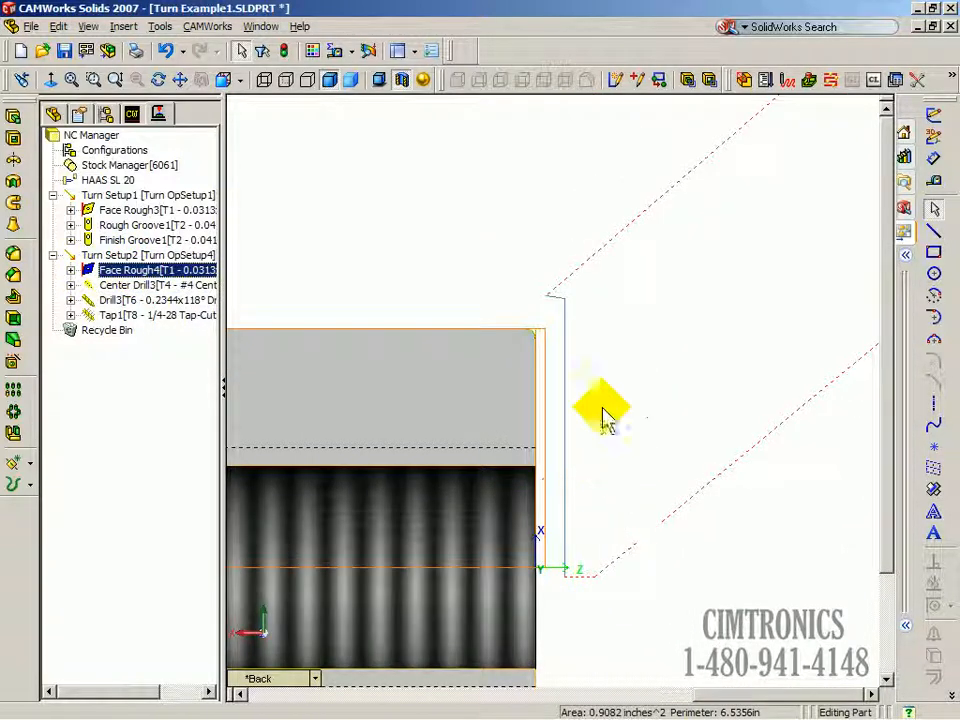
# - Edit the definition of Face Rough4 in Turn Setup2 and set its lead-in type to Arc
pyautogui.rightClick(141, 270)
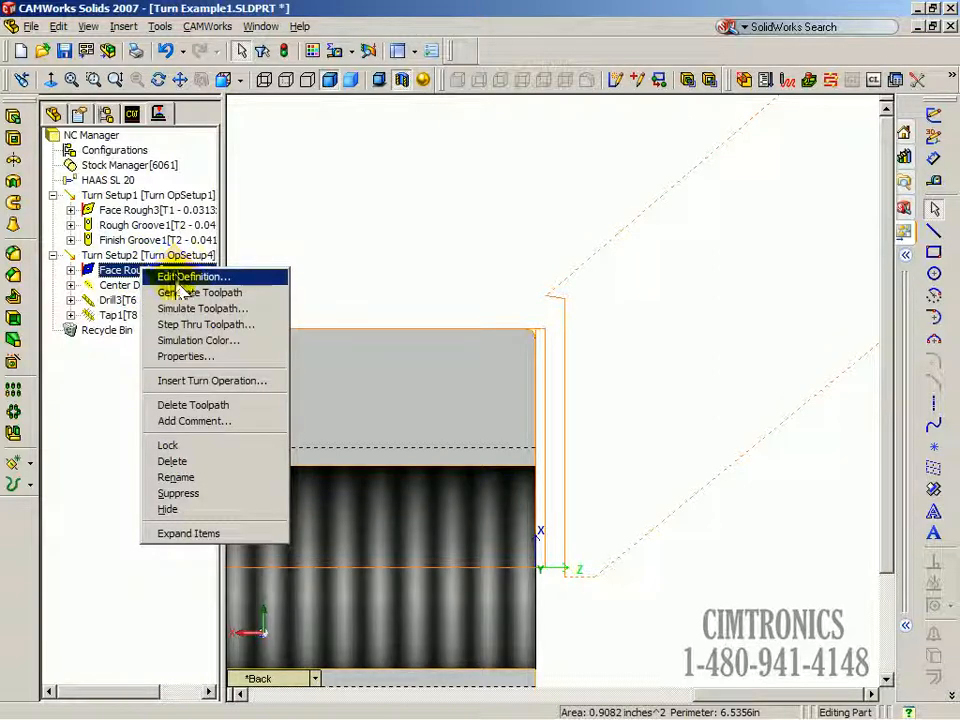
pyautogui.click(188, 278)
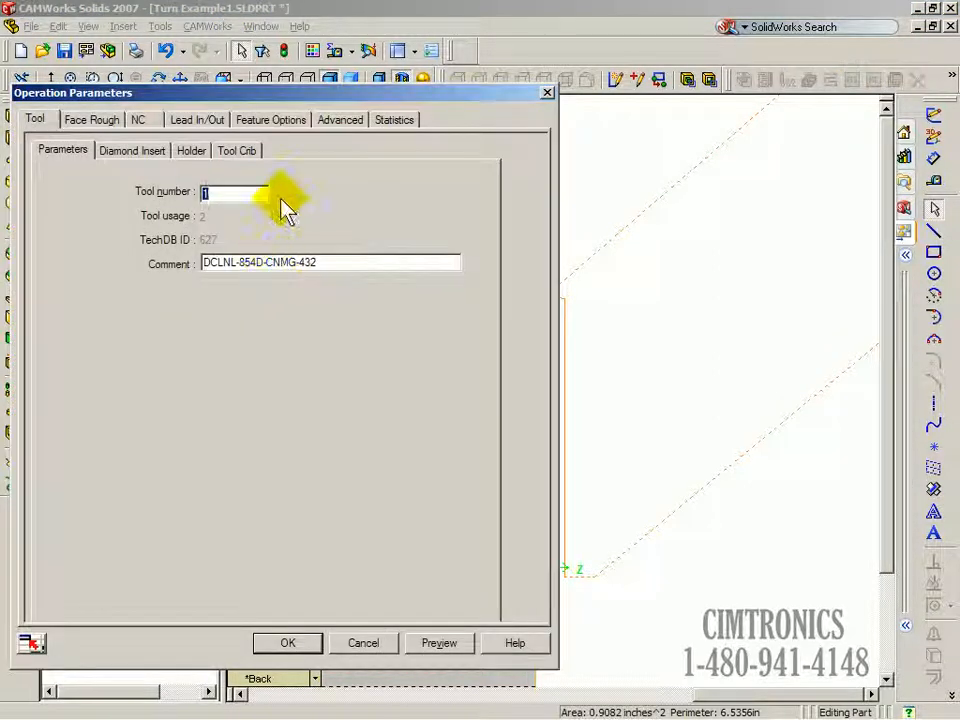
pyautogui.click(190, 121)
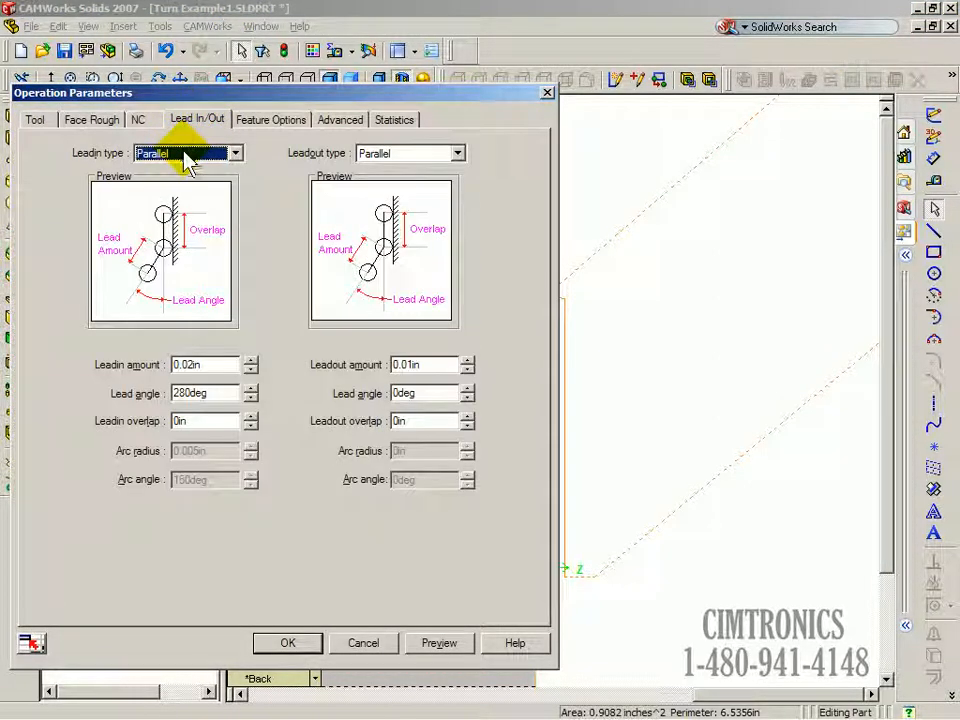
pyautogui.click(186, 162)
pyautogui.click(175, 168)
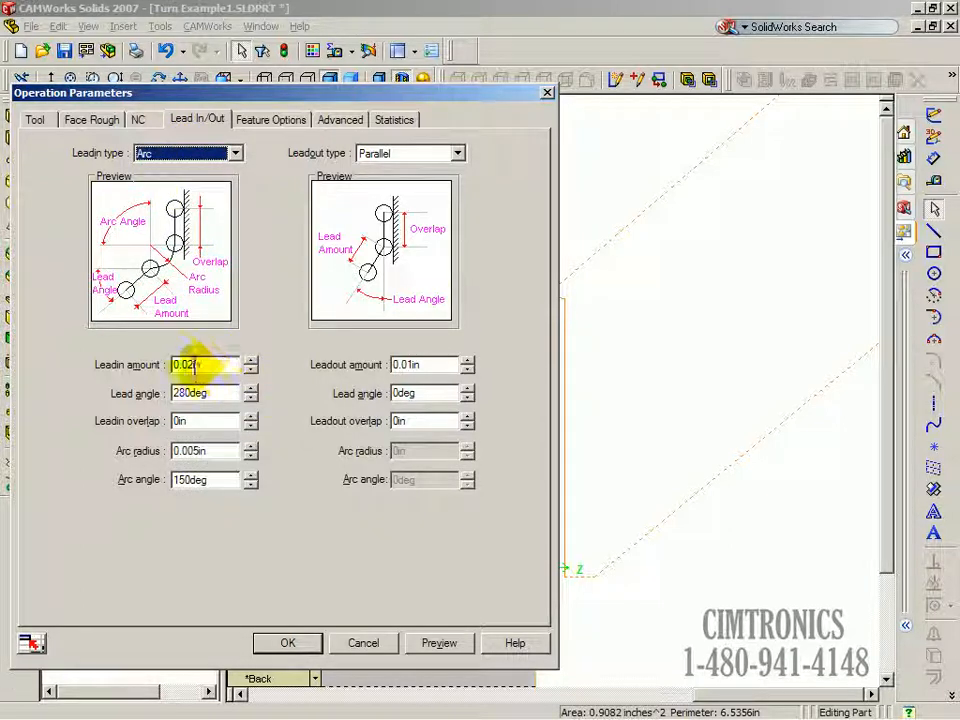
# - Set the lead-in's lead angle to 0, overlap to 0.01 in, arc radius to 0.01 in and arc angle to 90 degrees
pyautogui.doubleClick(218, 393)
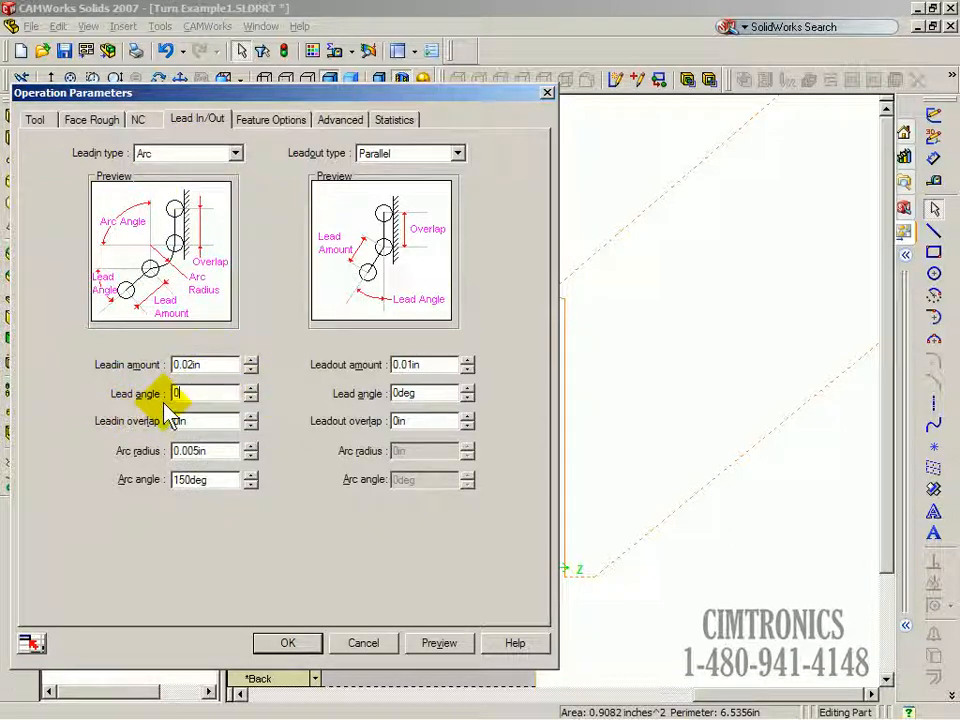
pyautogui.write('0')
pyautogui.doubleClick(218, 421)
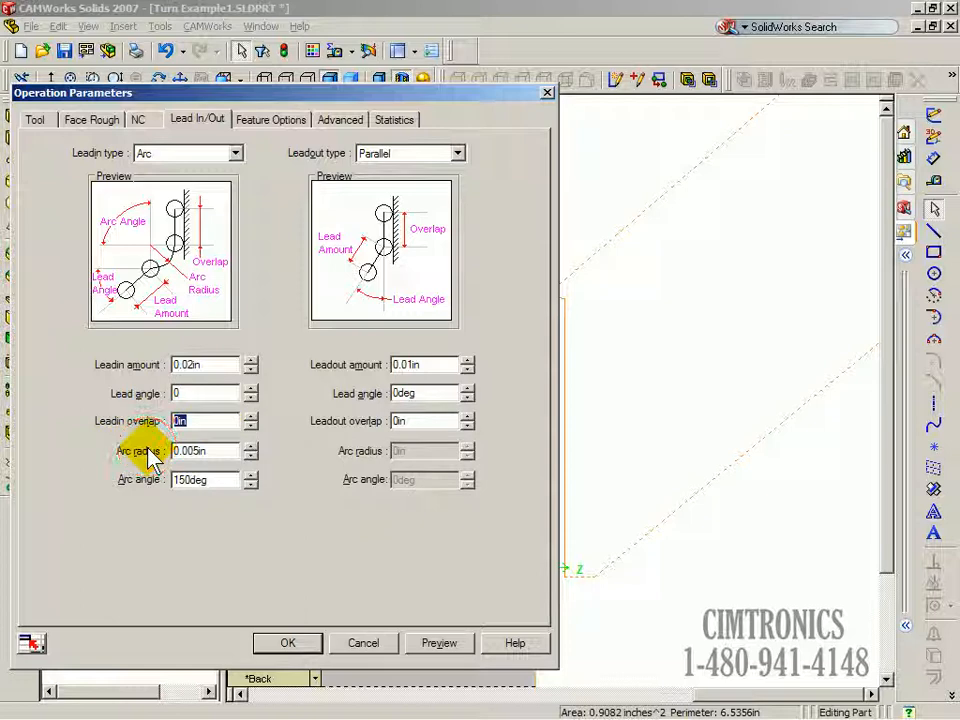
pyautogui.doubleClick(223, 450)
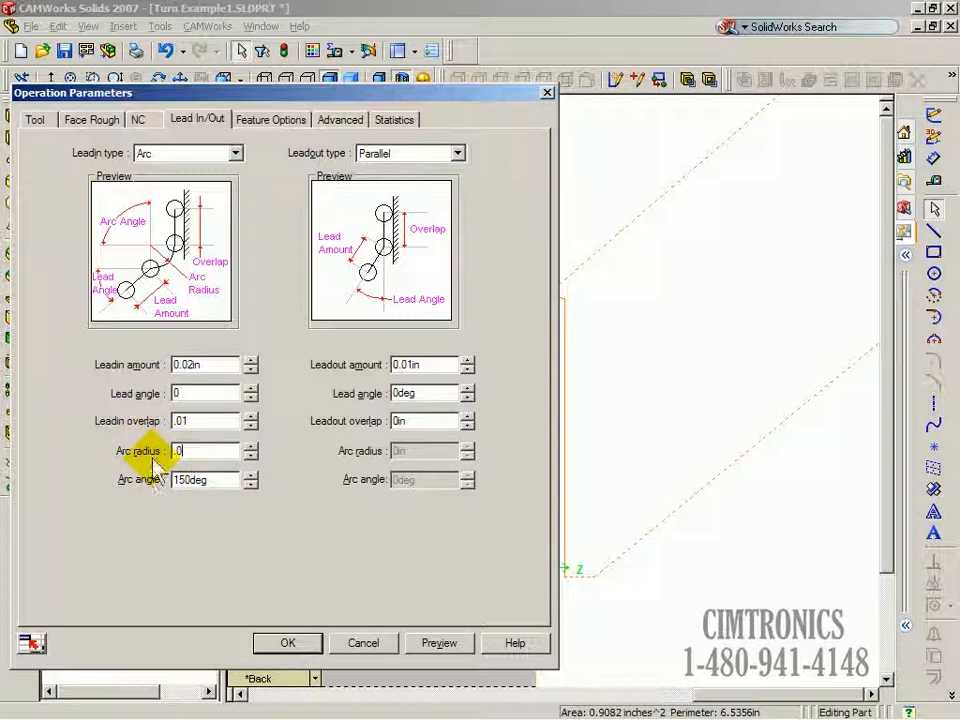
pyautogui.write('.01')
pyautogui.doubleClick(212, 480)
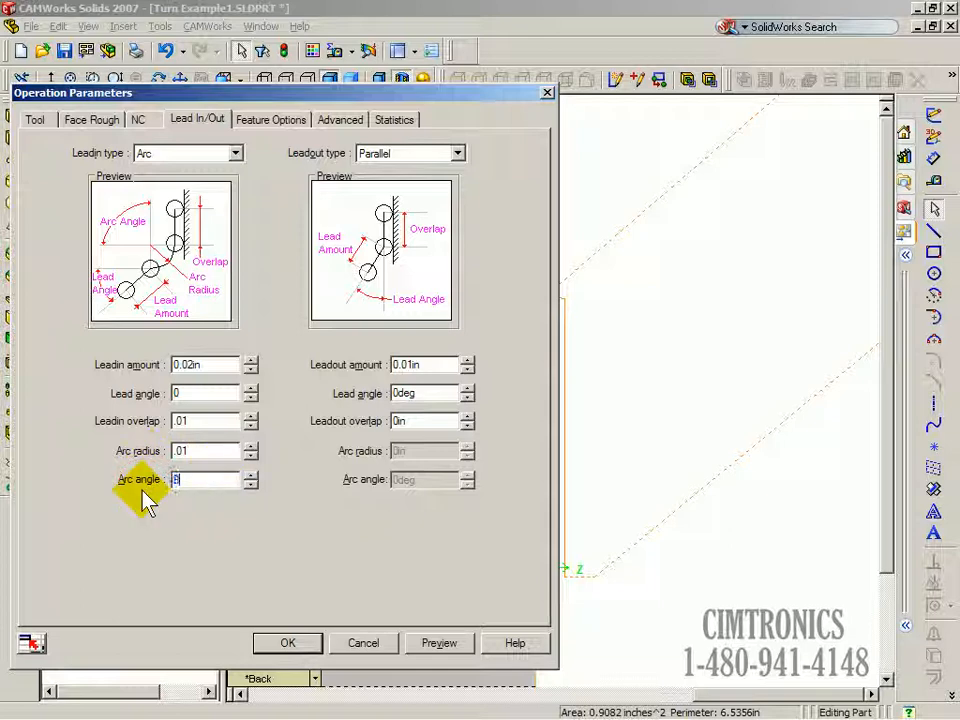
pyautogui.write('90')
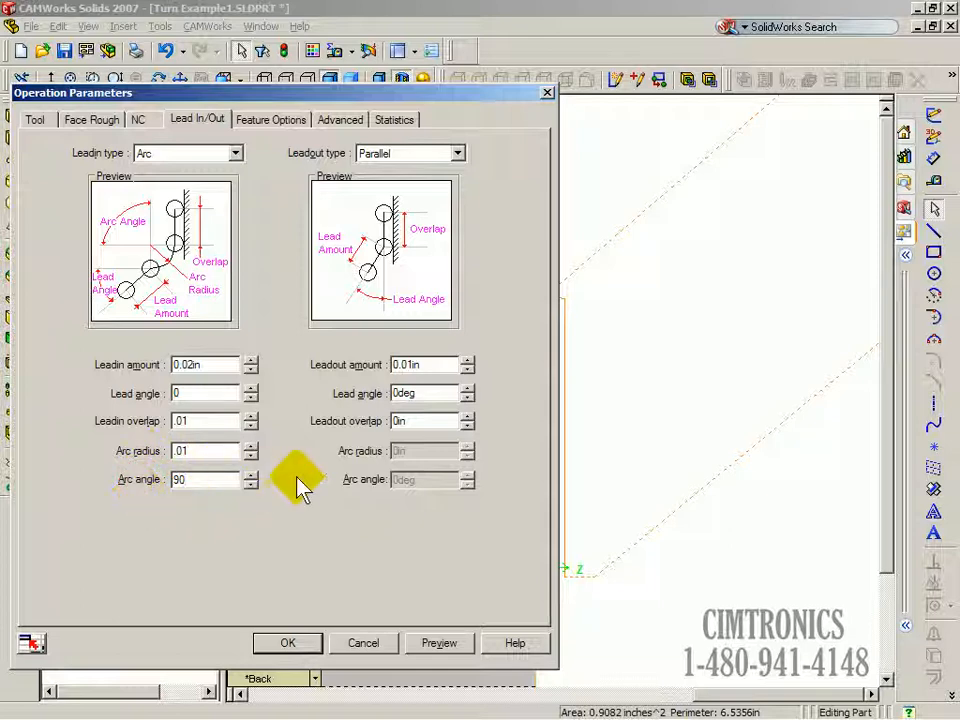
# - Set the Face Rough4 lead-out type to Perpendicular, preview the toolpath, and accept the operation parameters
pyautogui.click(400, 154)
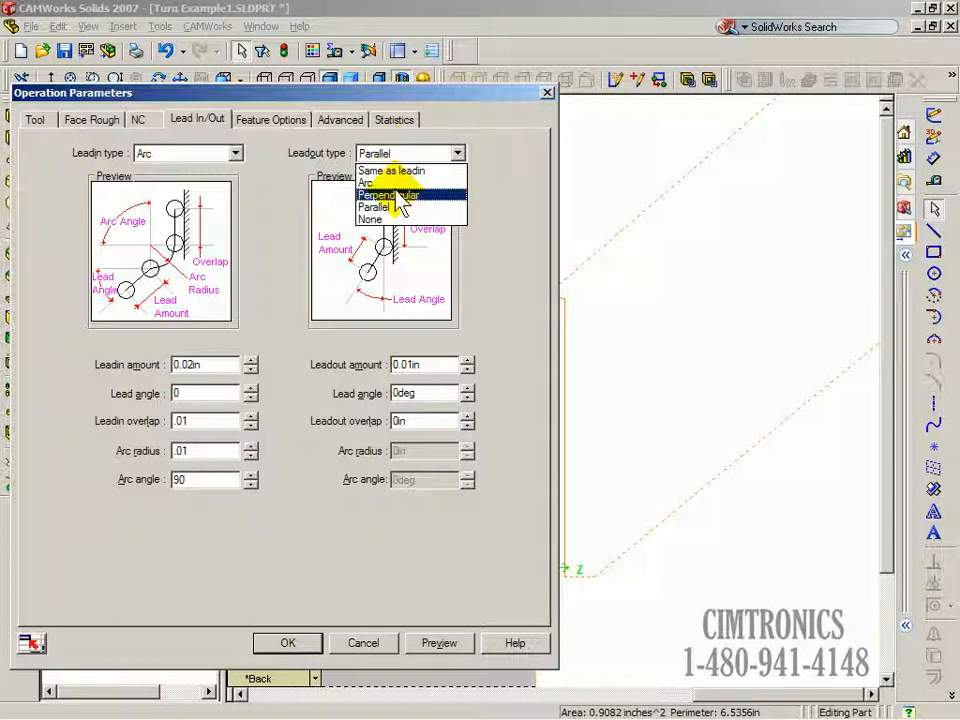
pyautogui.click(400, 194)
pyautogui.click(440, 643)
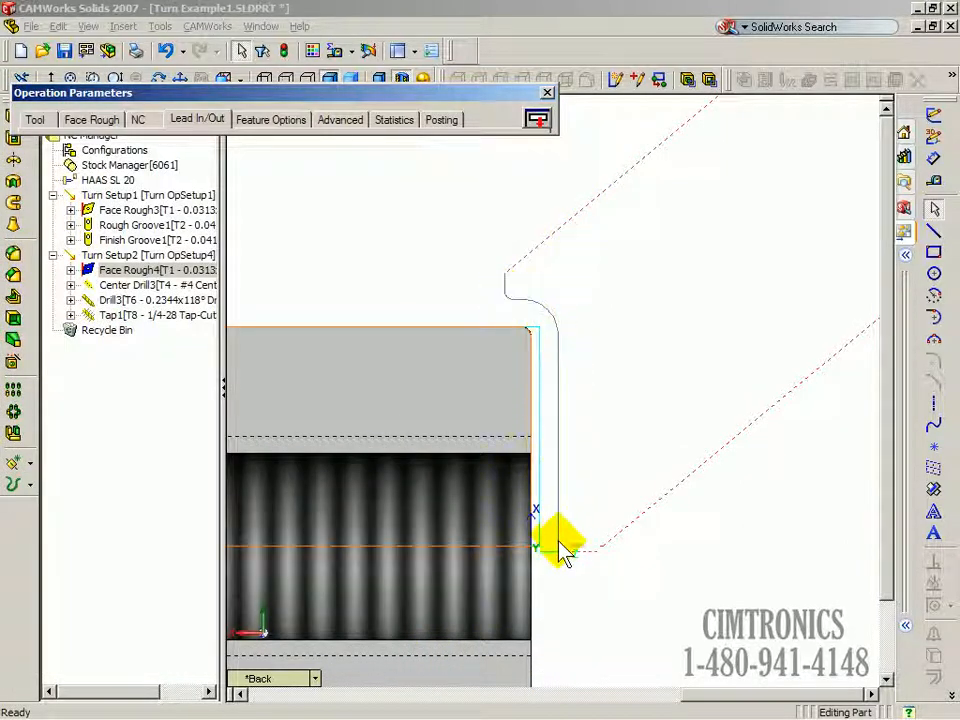
pyautogui.click(537, 119)
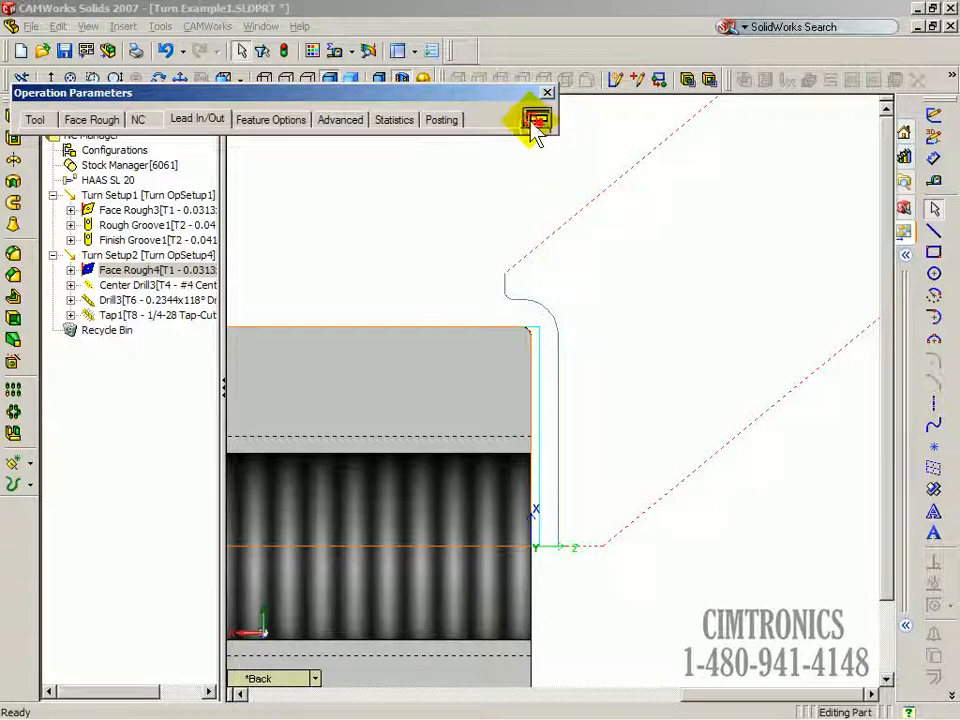
pyautogui.click(290, 644)
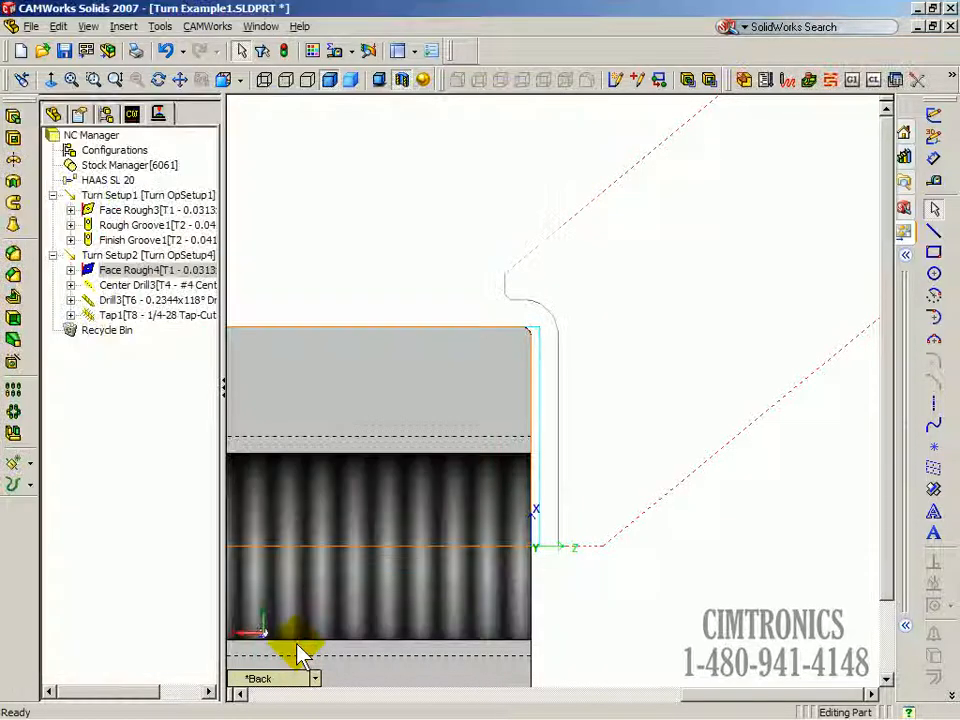
# - Step through the Face Rough4 toolpath move by move to examine how the tool rounds the corner and faces the part
pyautogui.rightClick(132, 278)
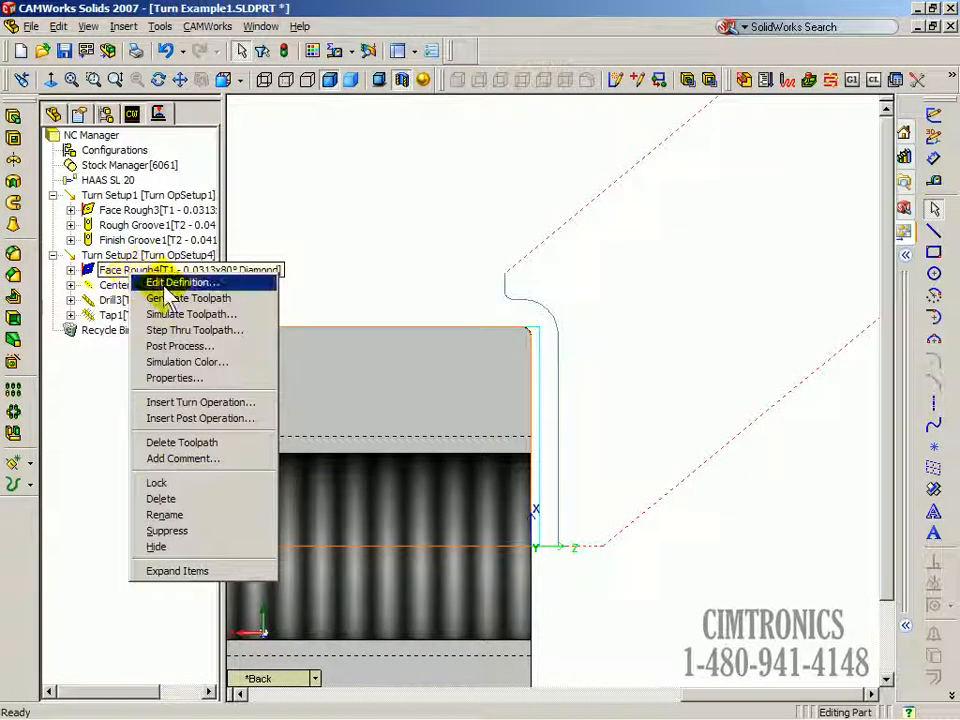
pyautogui.click(185, 330)
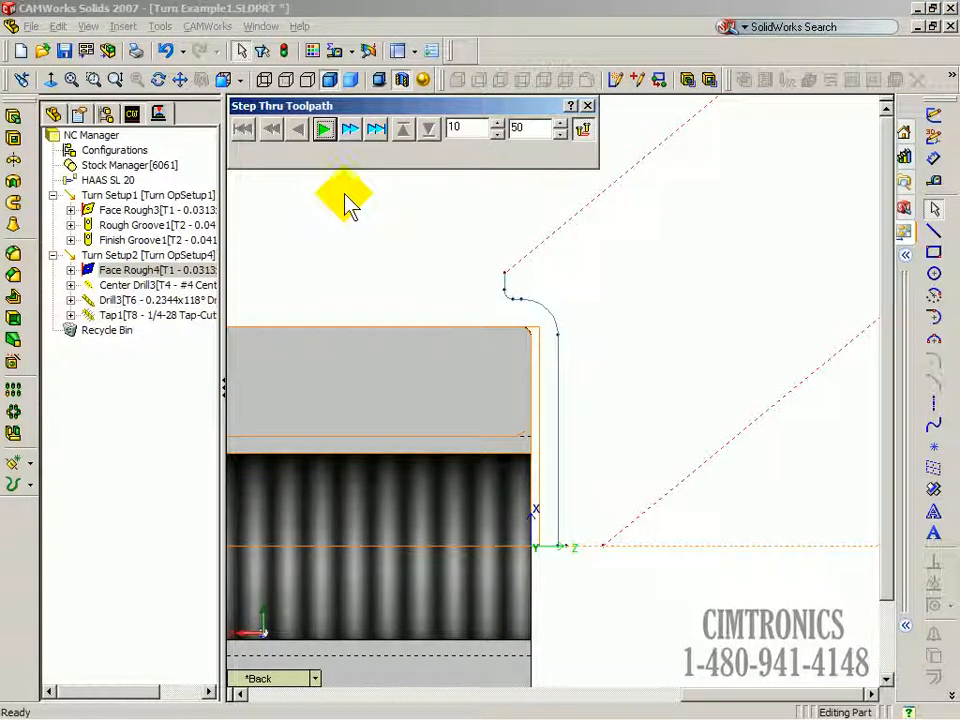
pyautogui.click(324, 129)
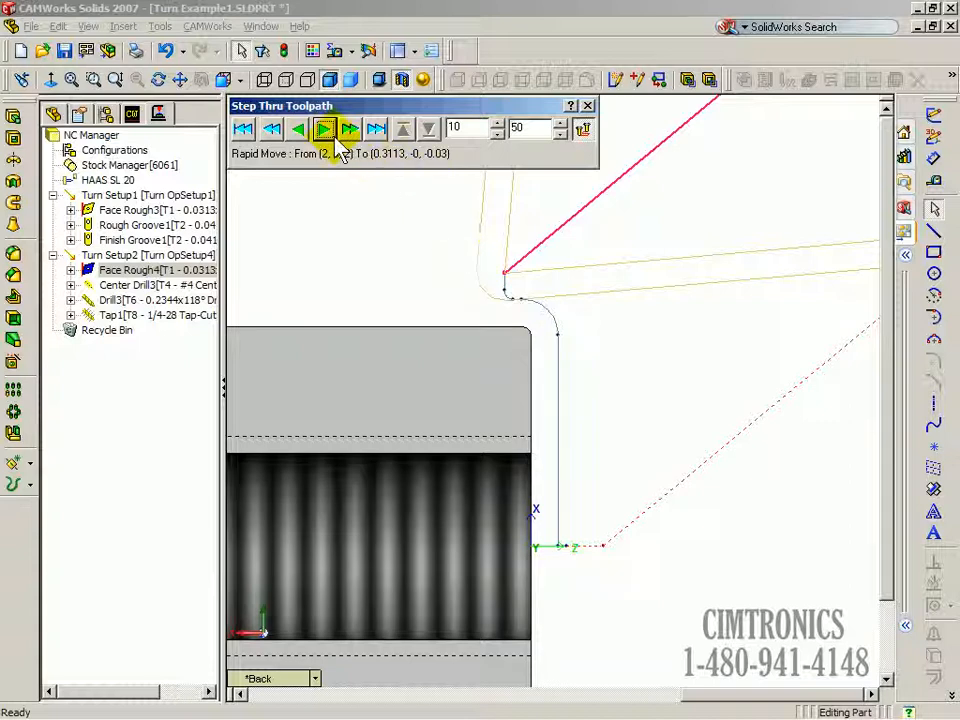
pyautogui.click(324, 130)
pyautogui.click(324, 130)
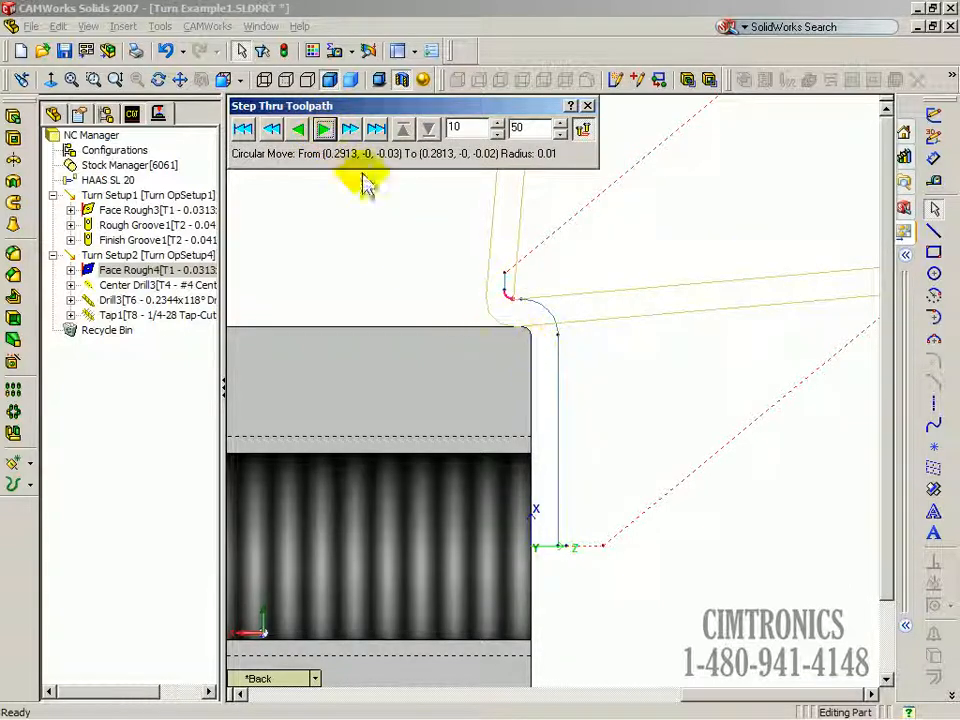
pyautogui.click(324, 130)
pyautogui.click(324, 130)
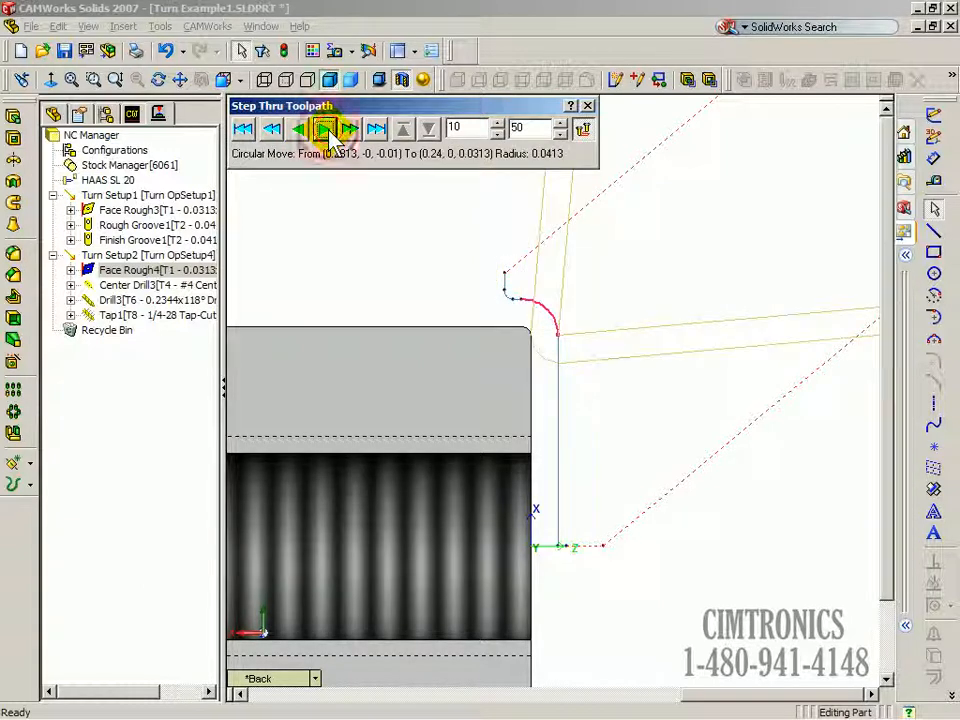
pyautogui.click(324, 130)
pyautogui.click(327, 131)
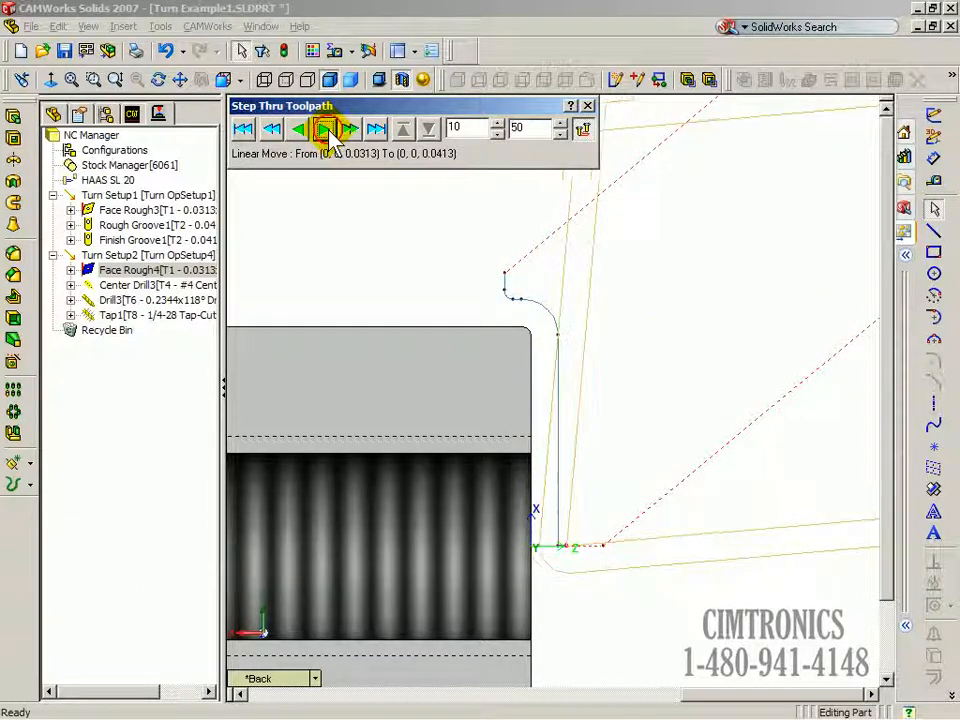
pyautogui.click(327, 131)
pyautogui.click(328, 133)
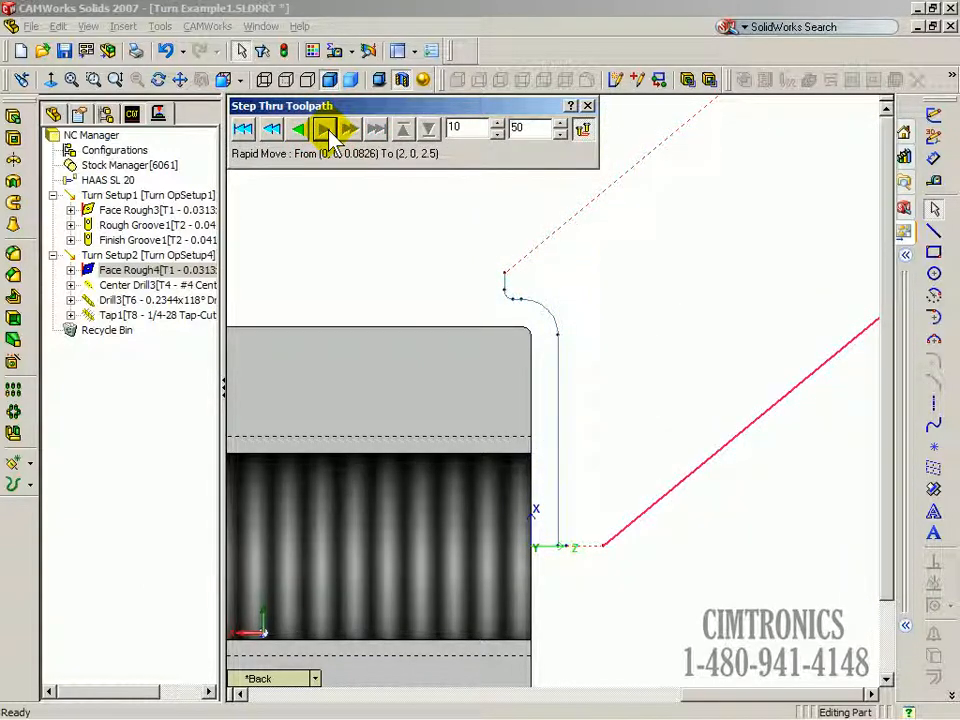
pyautogui.click(589, 106)
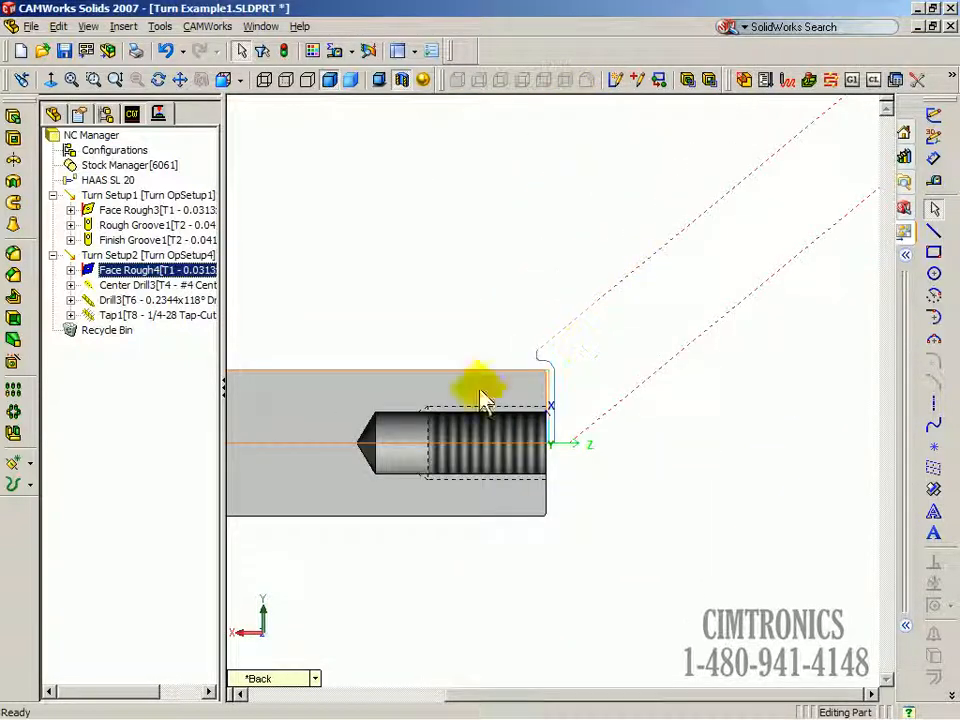
# - Review Sketch1 under Revolve1 and the selected entities in the Face Feature3 definition, keeping the definition as is
pyautogui.click(53, 113)
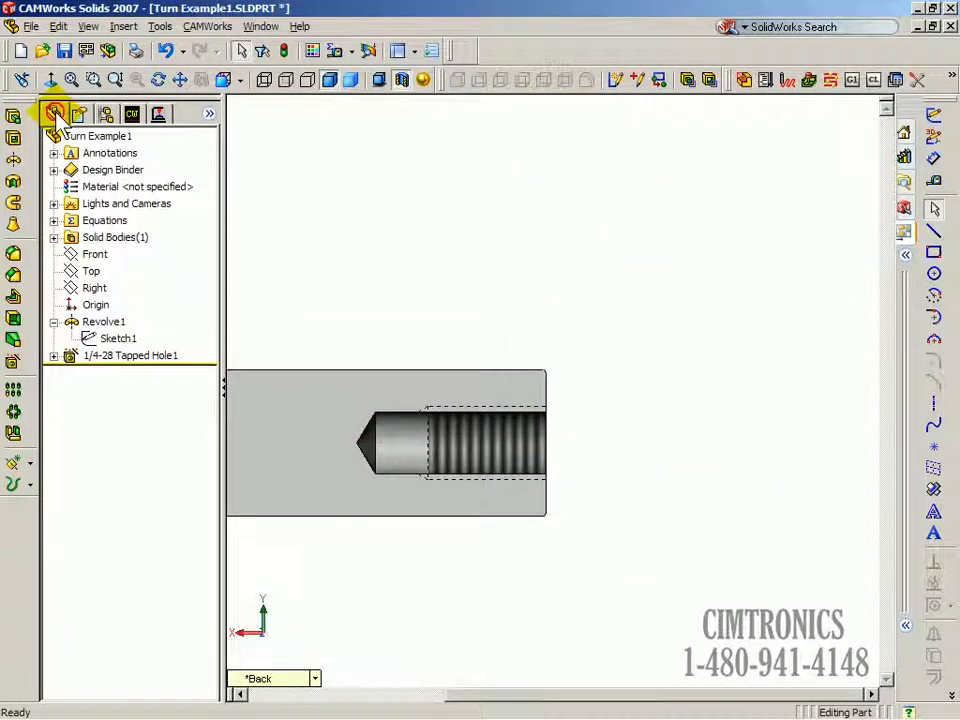
pyautogui.rightClick(114, 341)
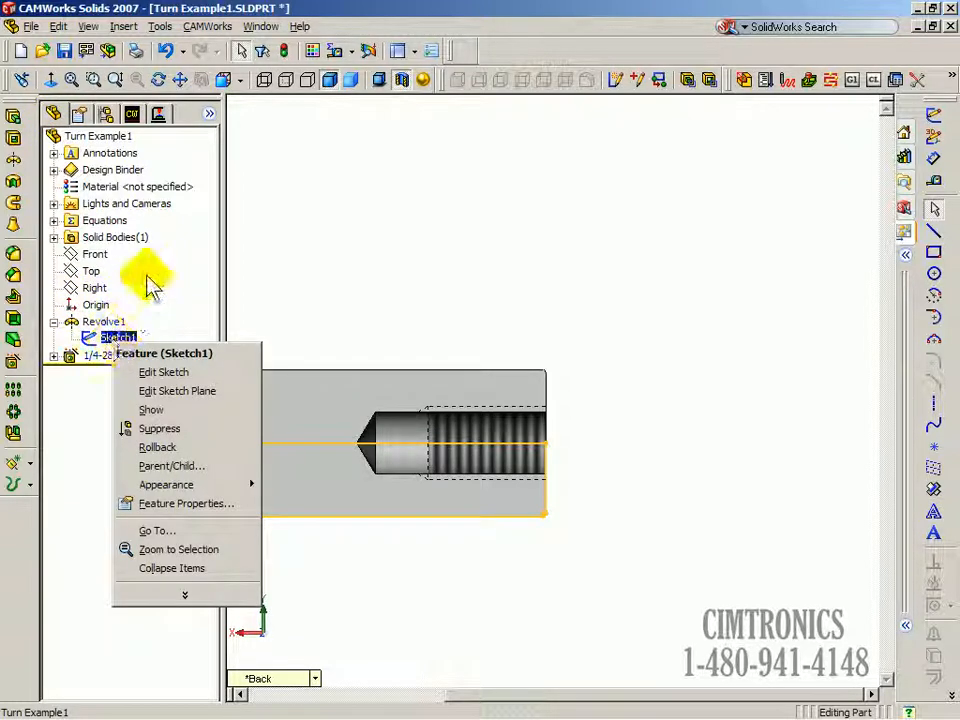
pyautogui.click(132, 116)
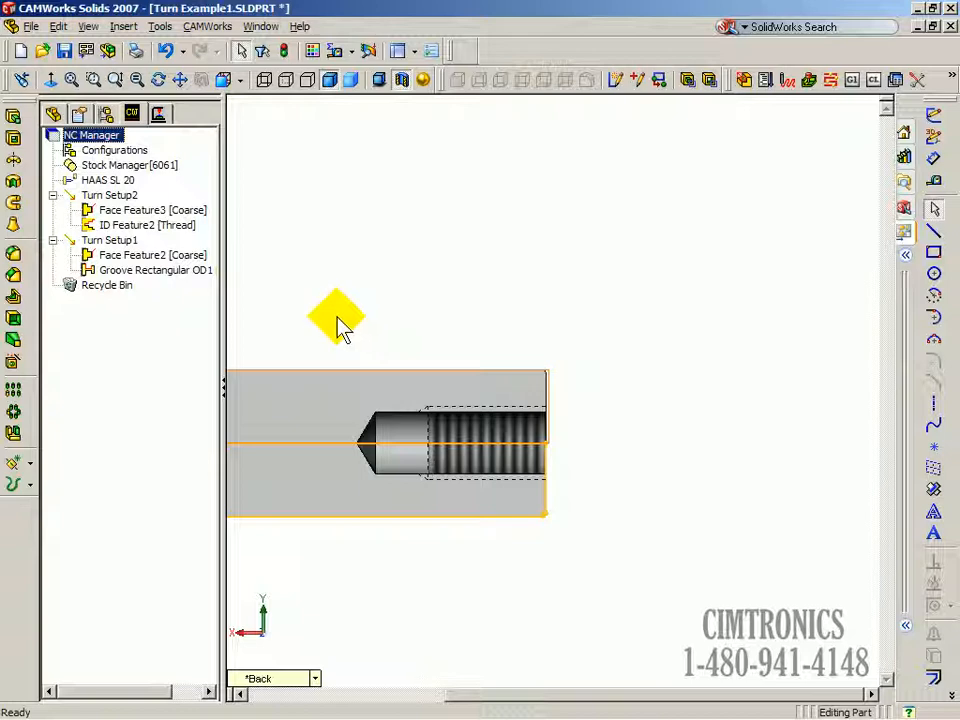
pyautogui.rightClick(139, 211)
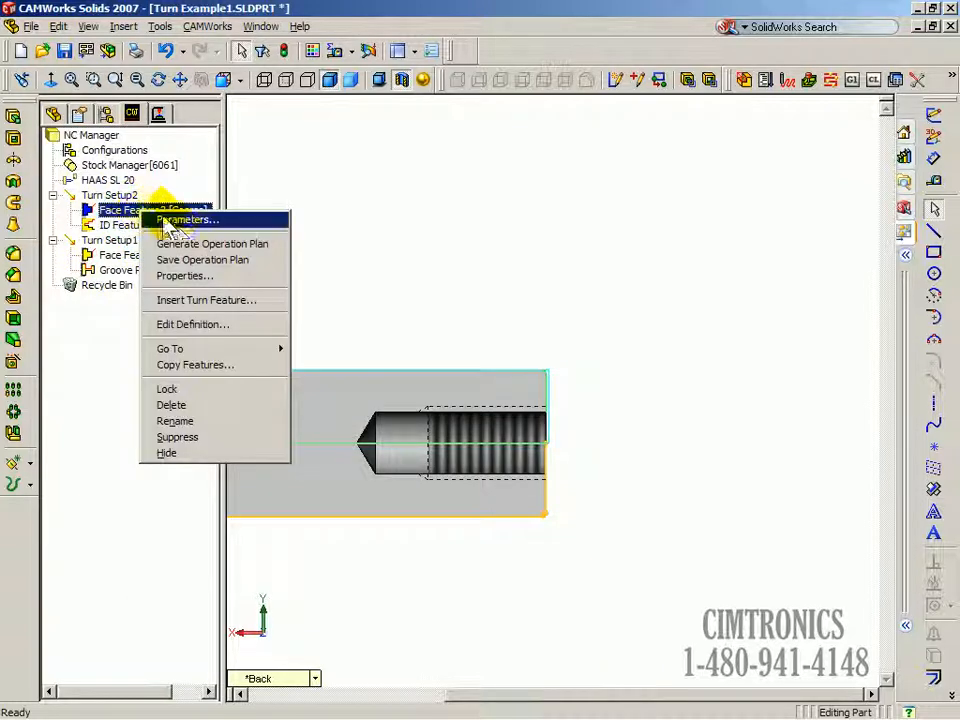
pyautogui.click(200, 325)
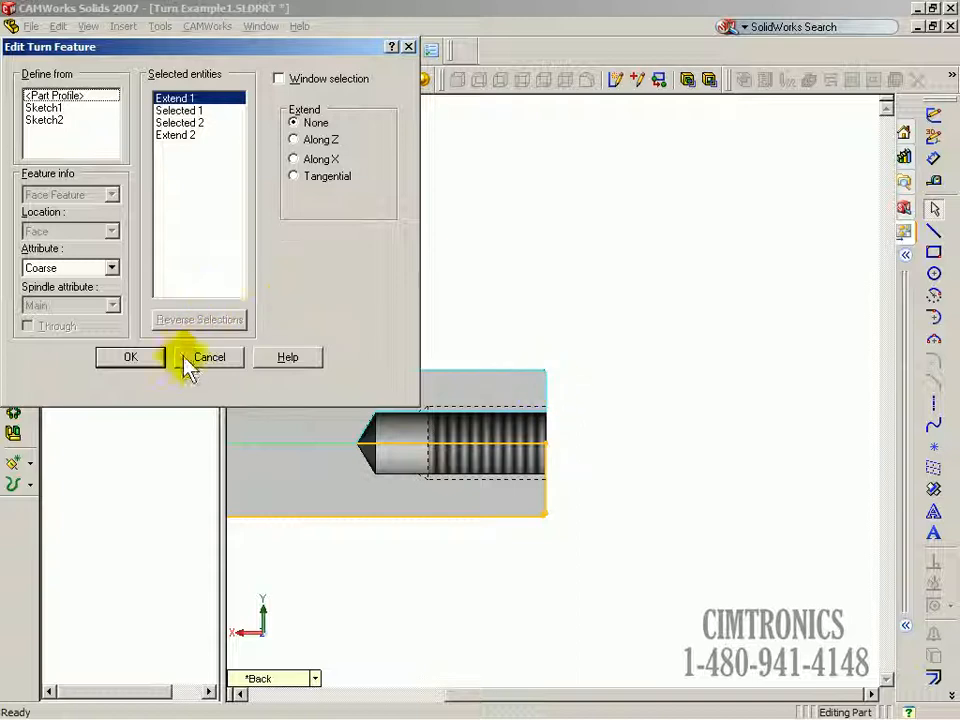
pyautogui.click(150, 357)
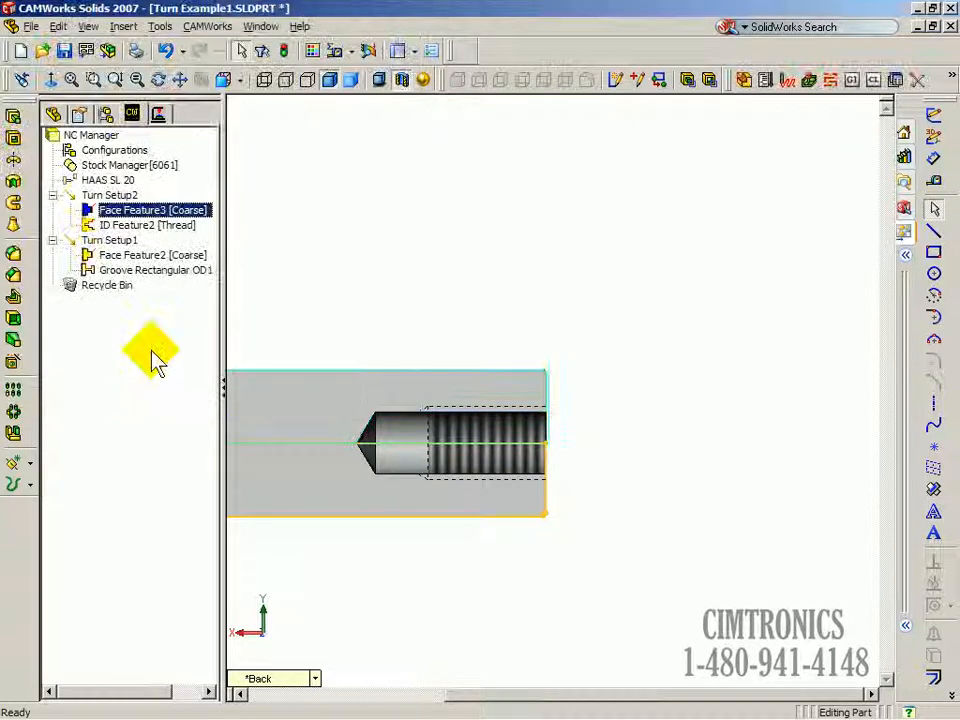
# - Generate the operation plan for Face Feature3 with the Update option
pyautogui.rightClick(150, 212)
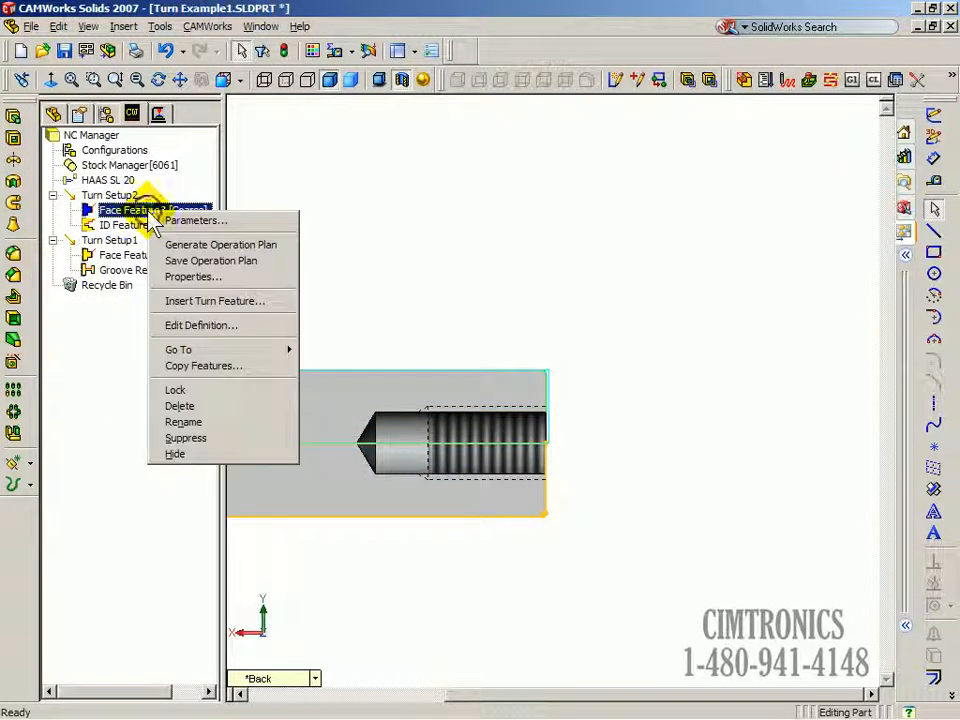
pyautogui.click(190, 247)
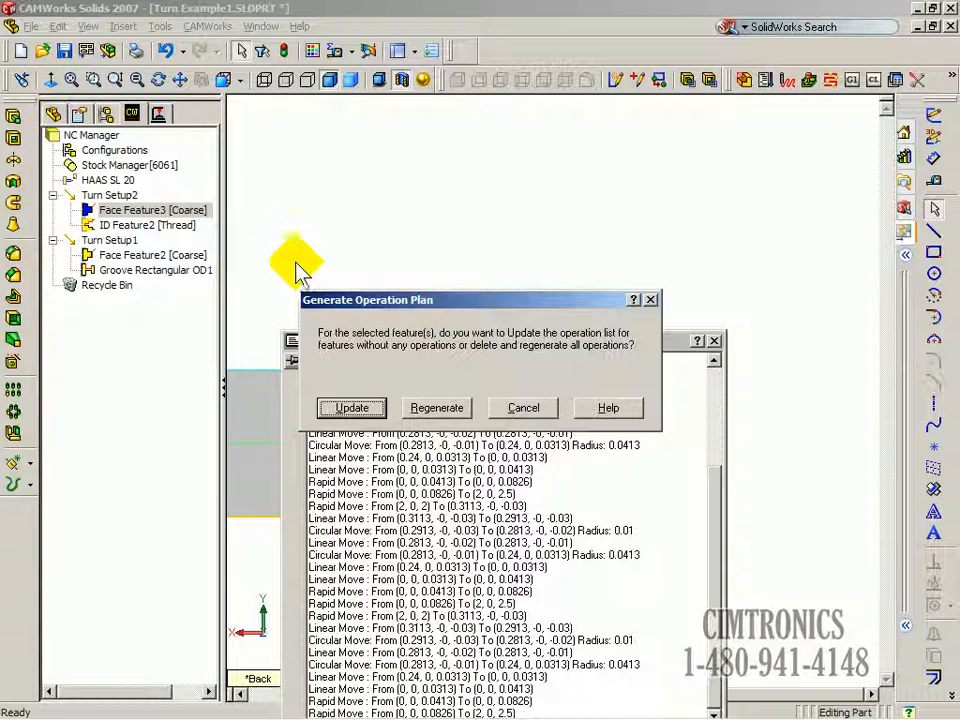
pyautogui.click(335, 406)
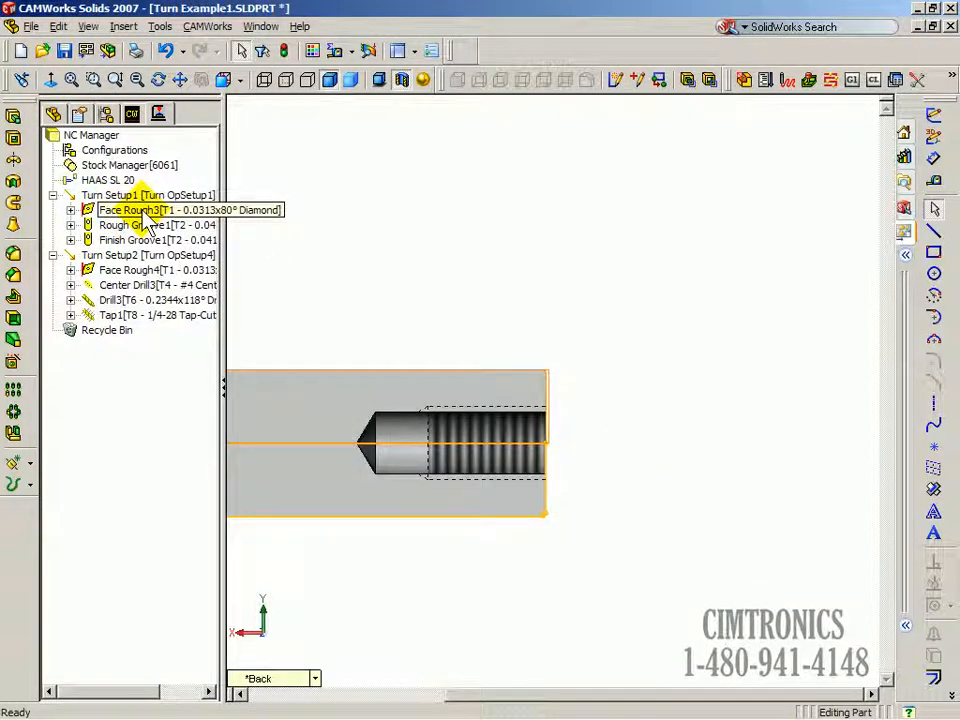
# - Regenerate the Face Rough4 toolpath and inspect it closely around the filleted corner
pyautogui.click(128, 268)
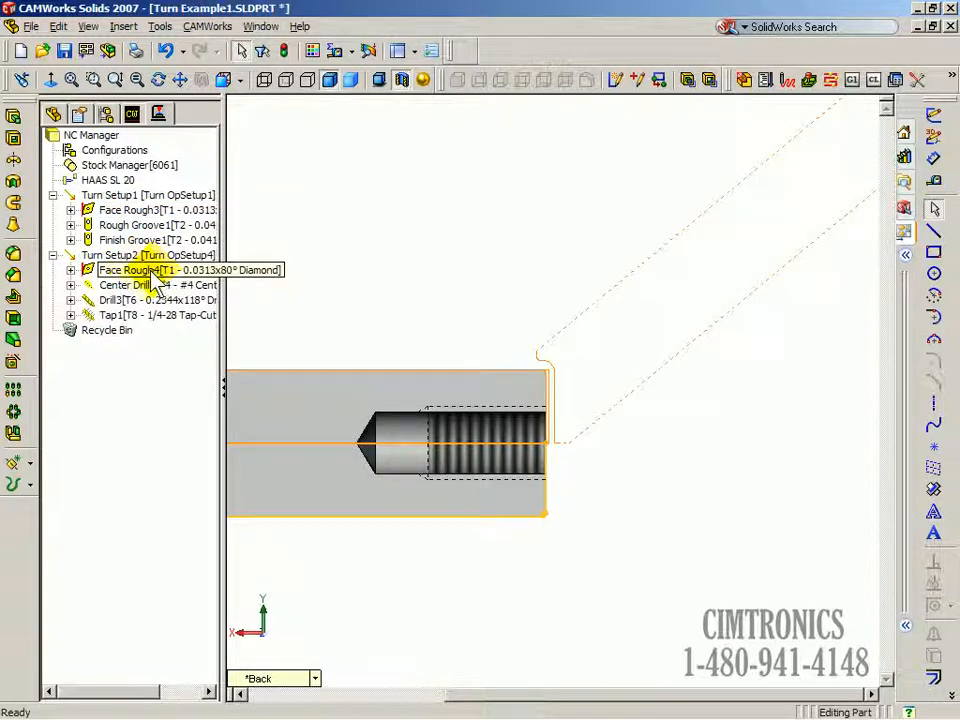
pyautogui.rightClick(150, 275)
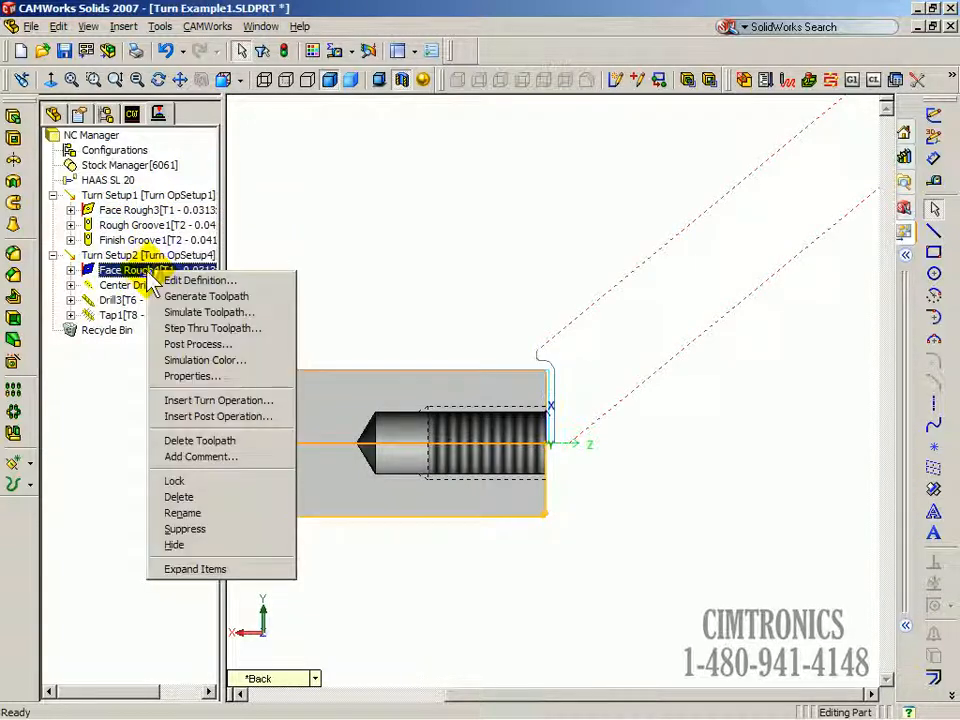
pyautogui.click(196, 299)
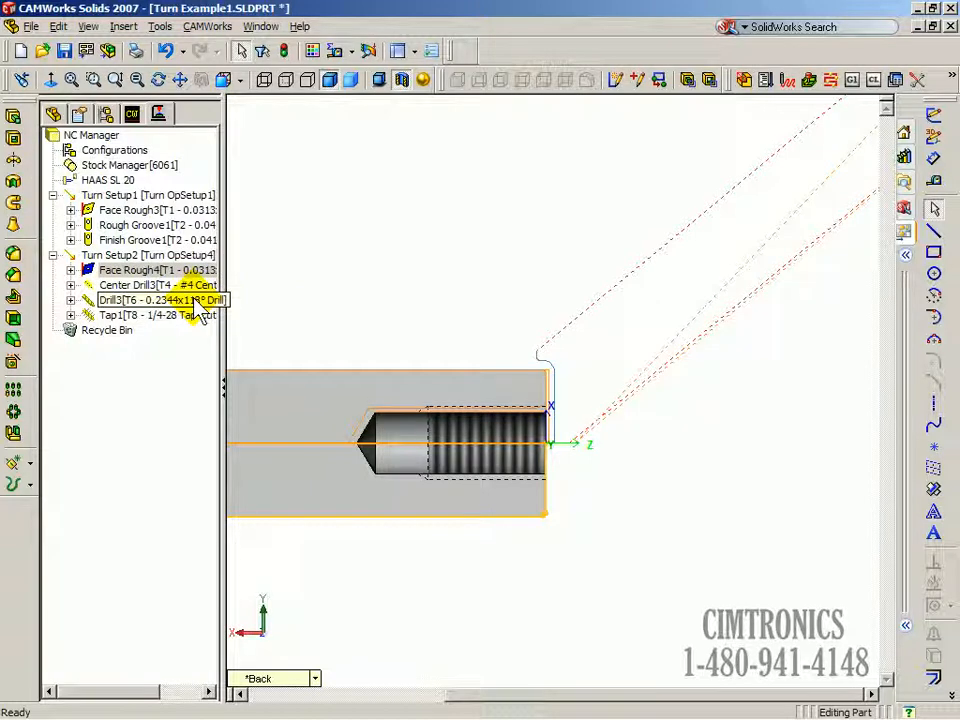
pyautogui.scroll(-2, 563, 378)
pyautogui.scroll(-2, 565, 378)
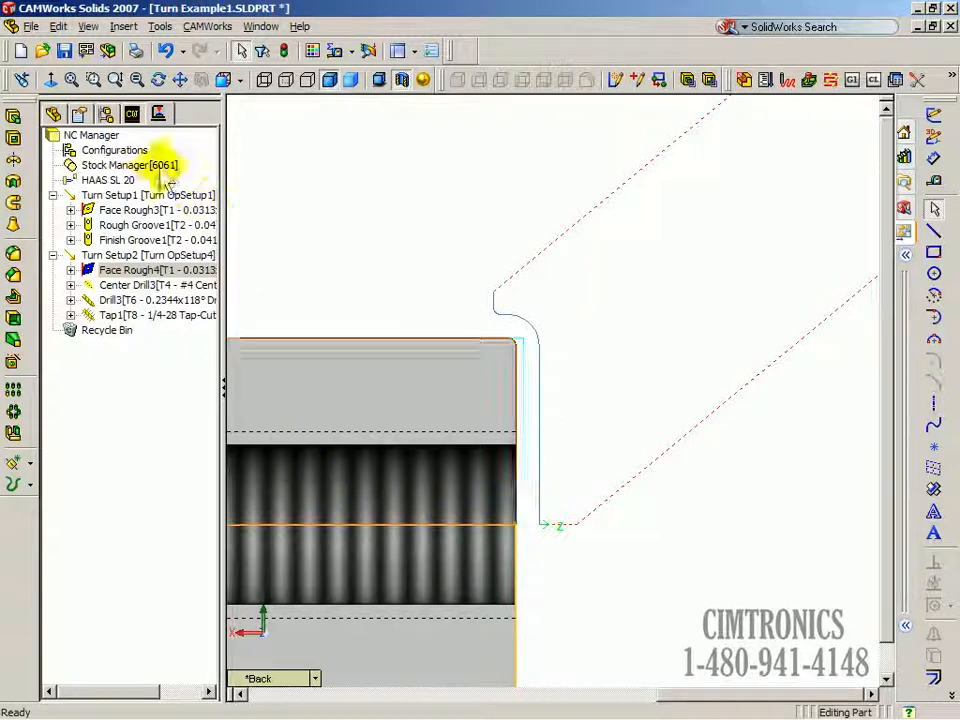
# - Save the part with a Light CAMWorks rebuild and display the Face Rough4 toolpath
pyautogui.click(64, 52)
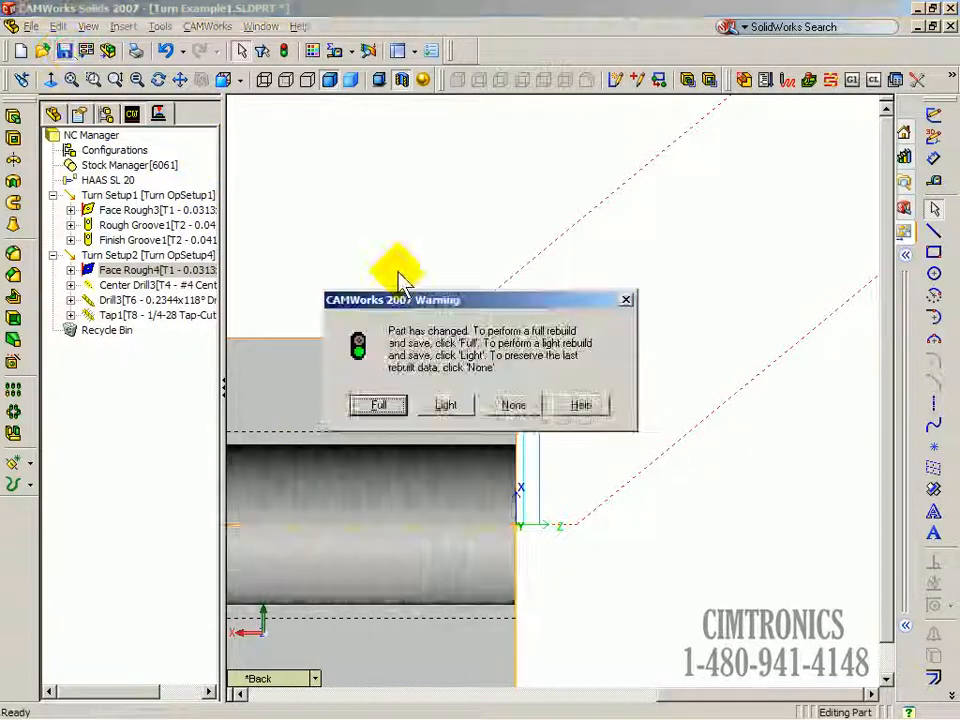
pyautogui.click(452, 408)
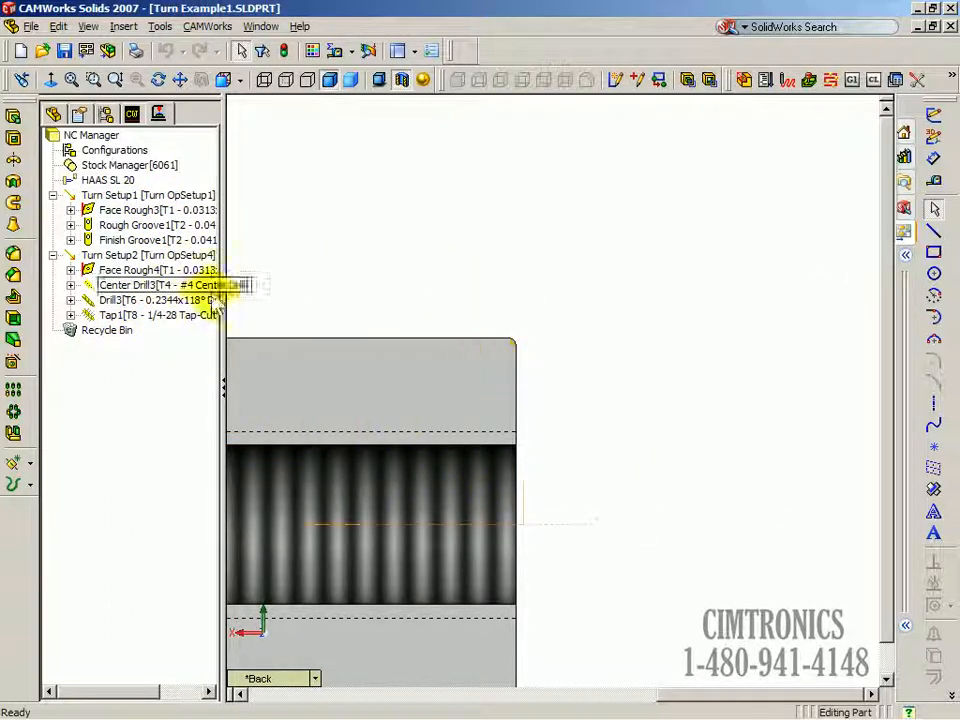
pyautogui.click(125, 270)
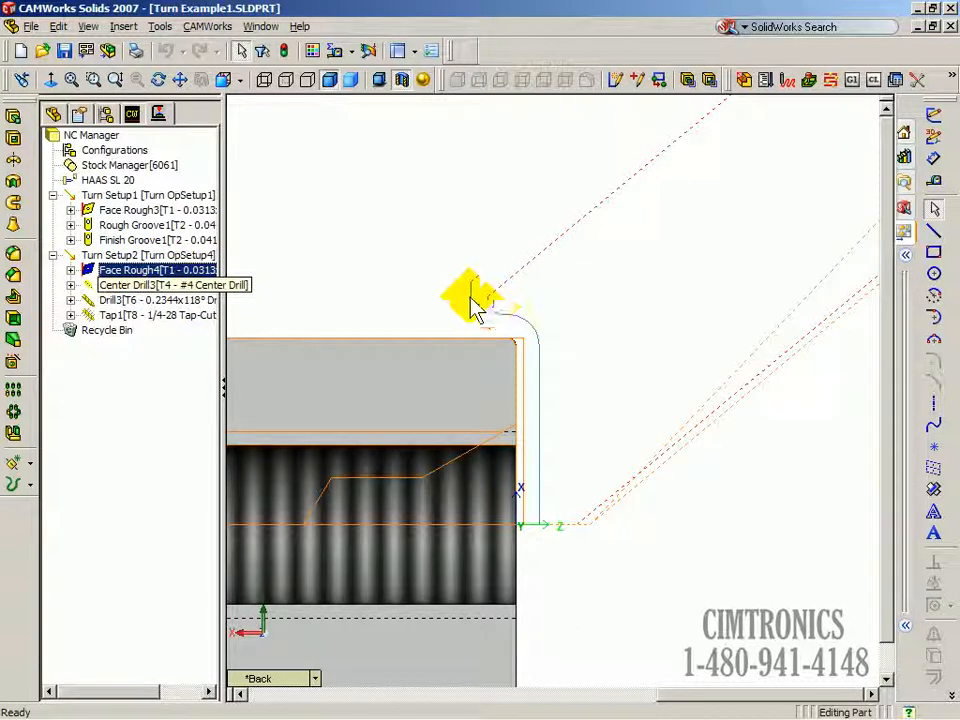